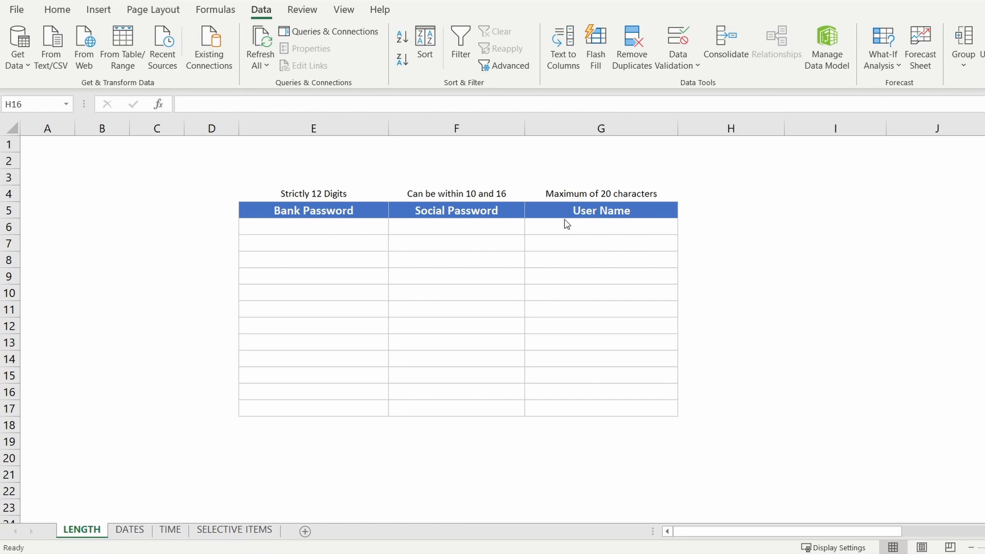
# - Enter the trial value 123344 in User Name cell G9
pyautogui.click(613, 240)
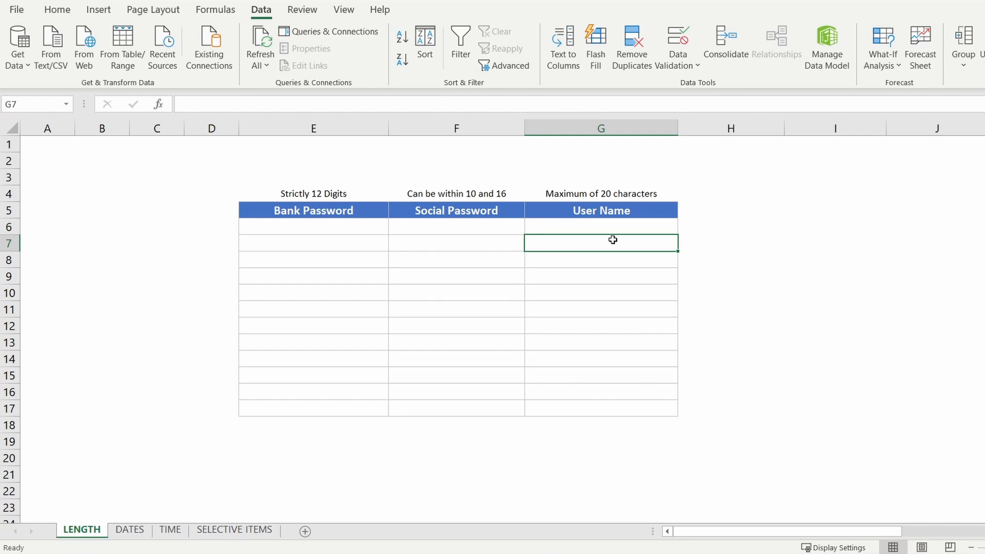
pyautogui.moveTo(591, 212); pyautogui.dragTo(606, 388)
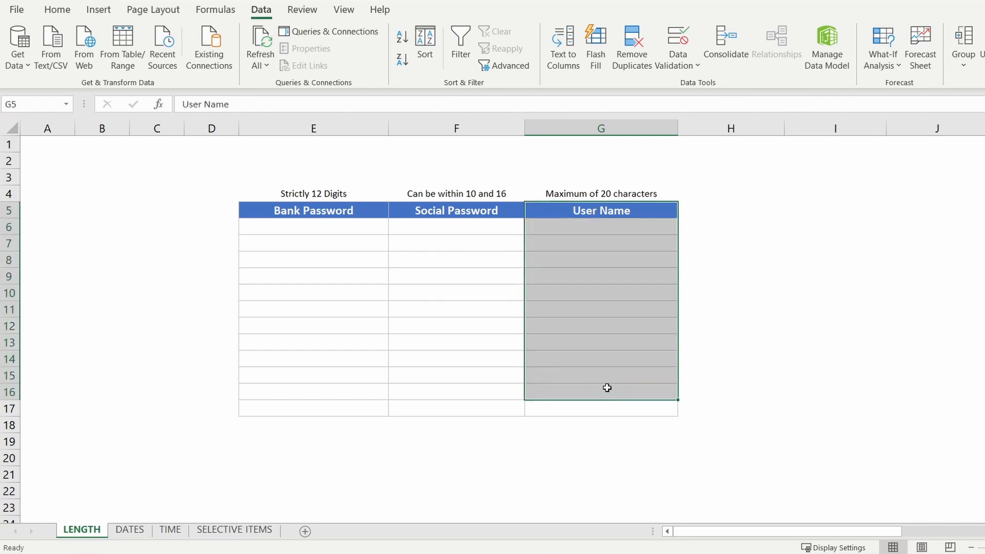
pyautogui.click(603, 280)
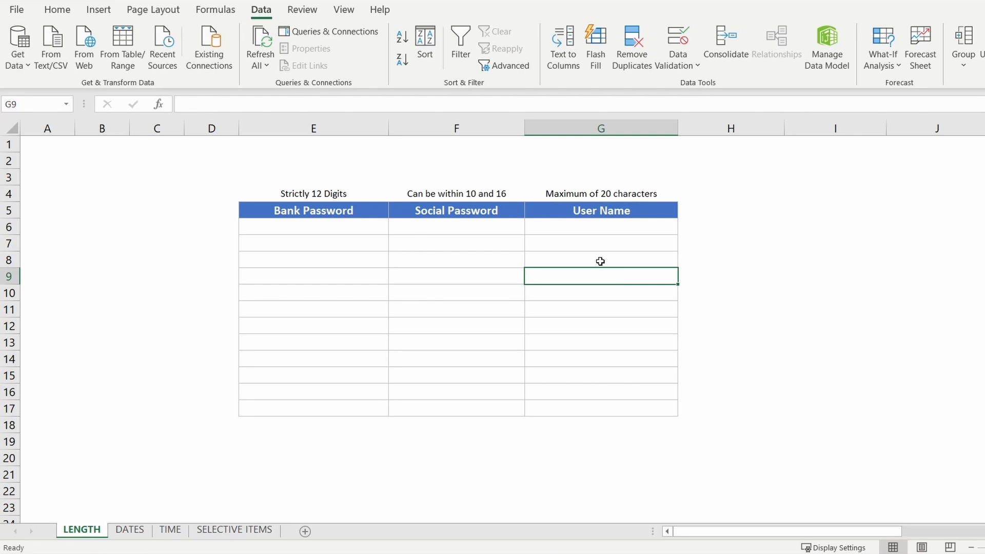
pyautogui.write('123344')
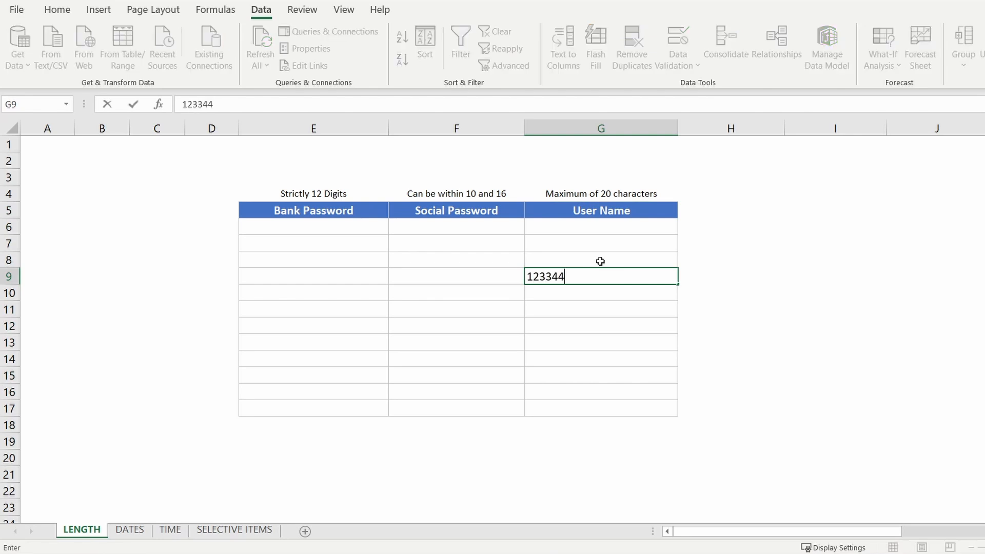
pyautogui.hotkey('ctrl', 'Return')
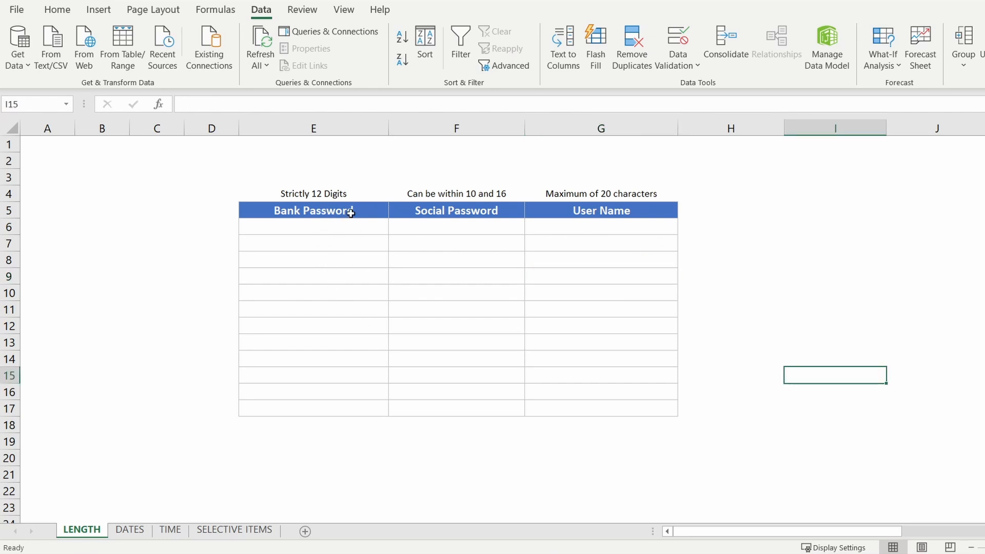
pyautogui.click(319, 199)
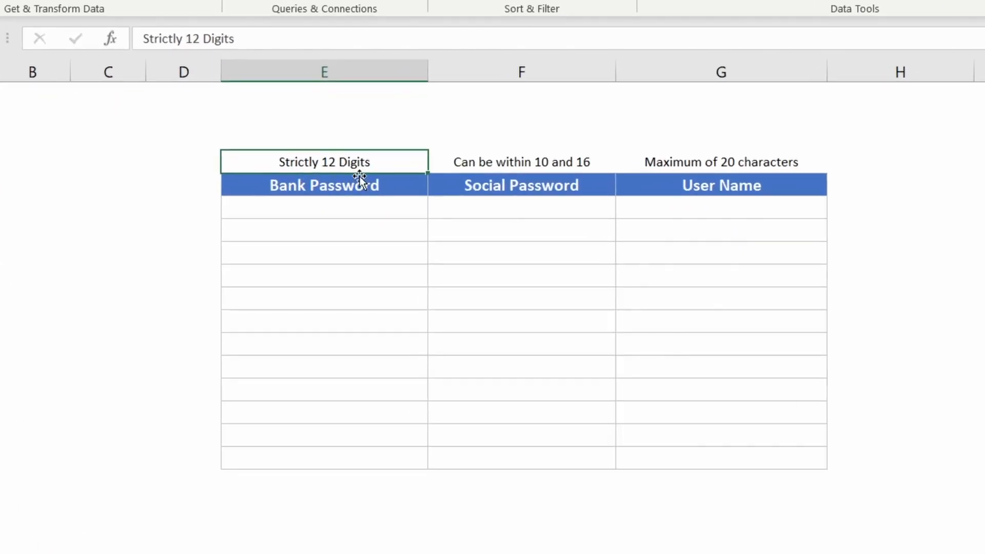
# - Give Bank Password cells E6:E17 a validation rule requiring text length equal to 12
pyautogui.click(327, 205)
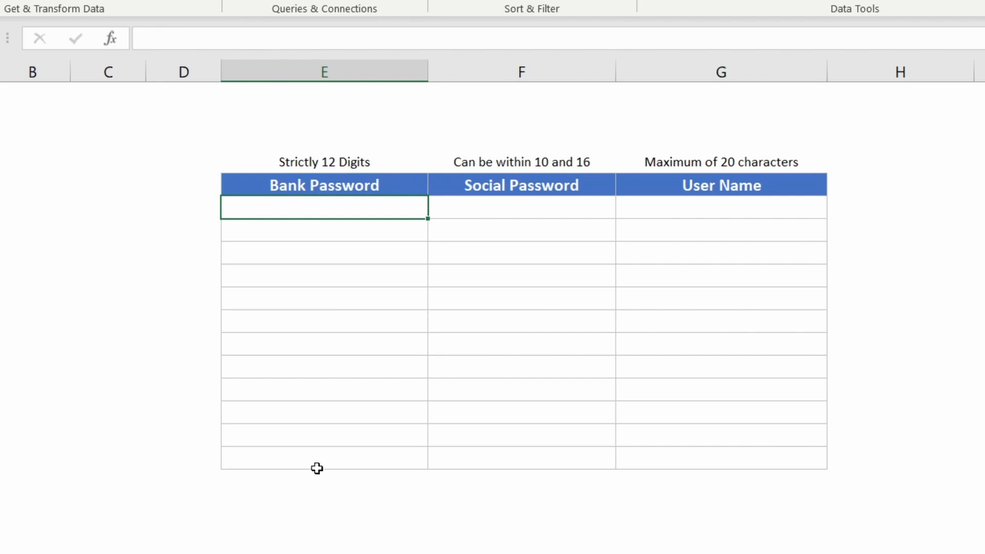
pyautogui.moveTo(317, 462); pyautogui.dragTo(325, 208)
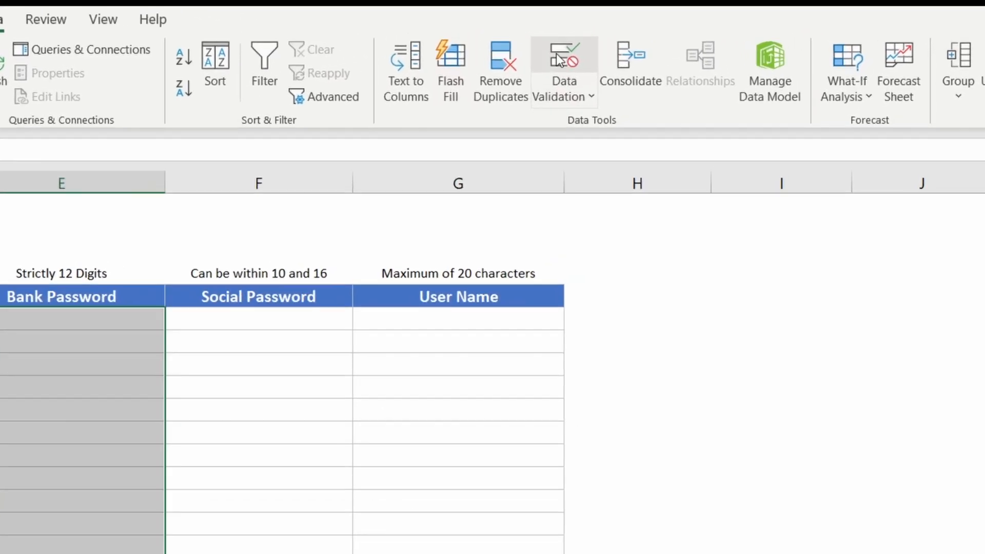
pyautogui.click(563, 57)
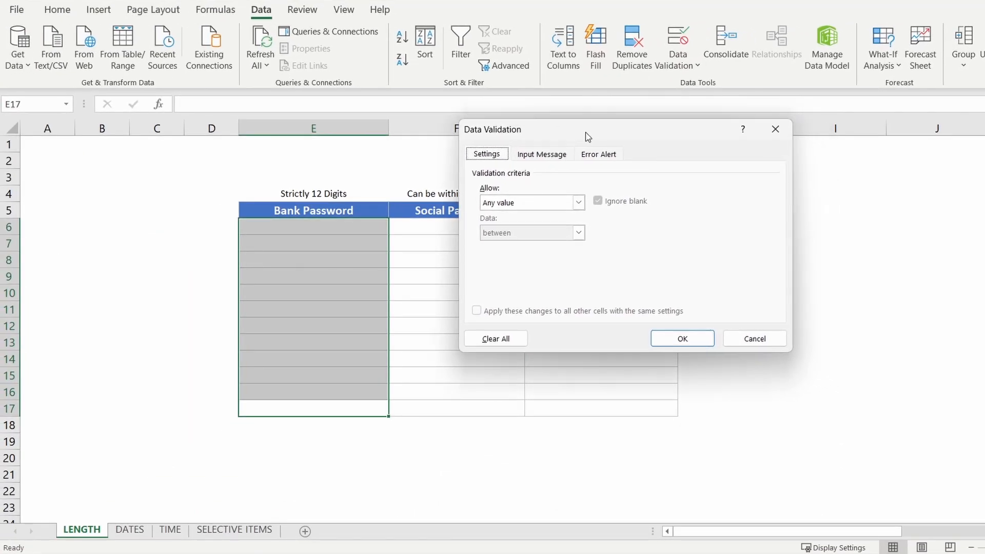
pyautogui.moveTo(585, 133); pyautogui.dragTo(579, 134)
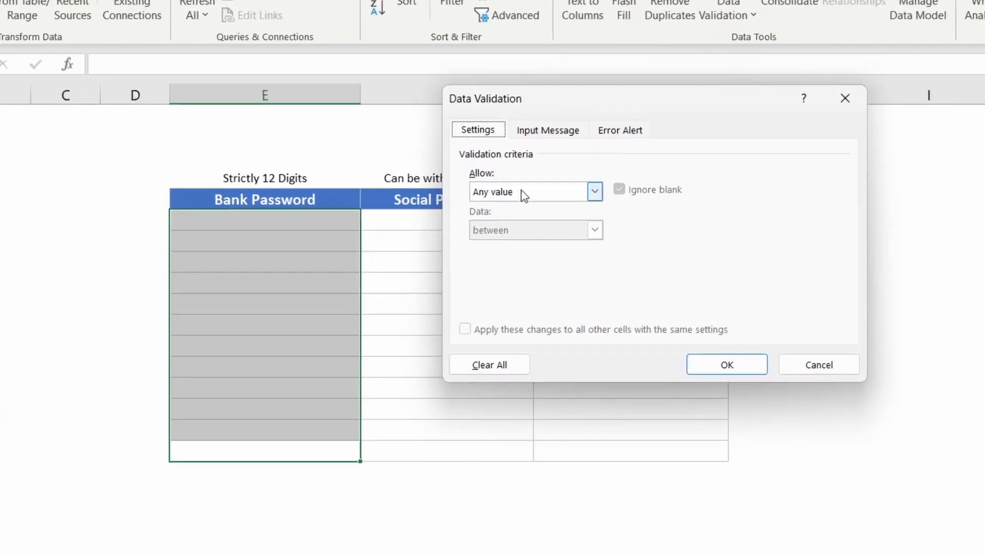
pyautogui.click(516, 205)
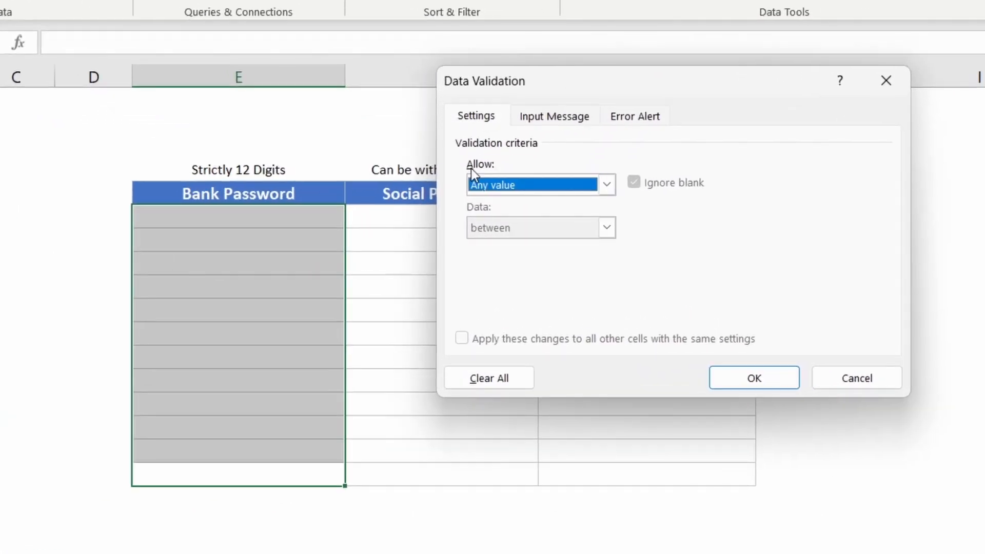
pyautogui.click(532, 187)
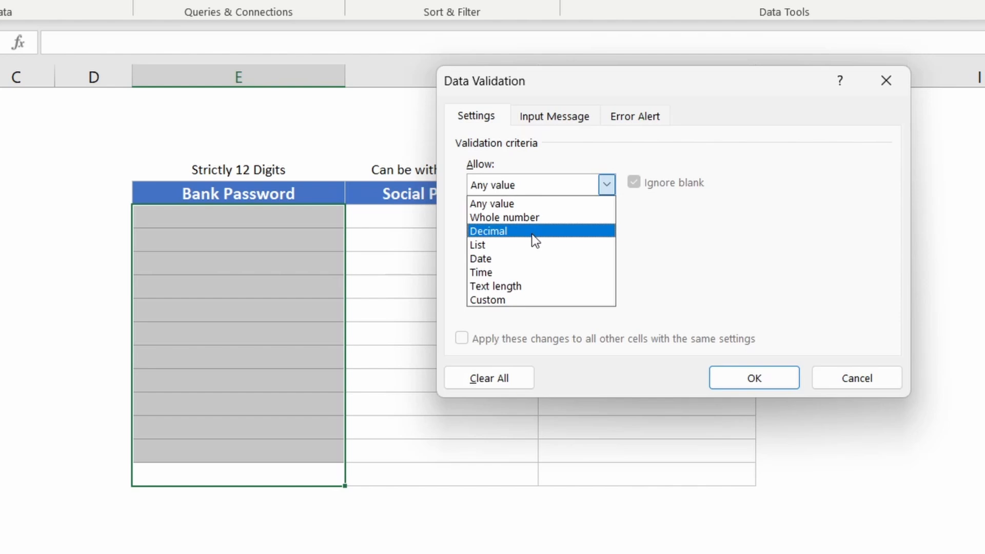
pyautogui.click(519, 285)
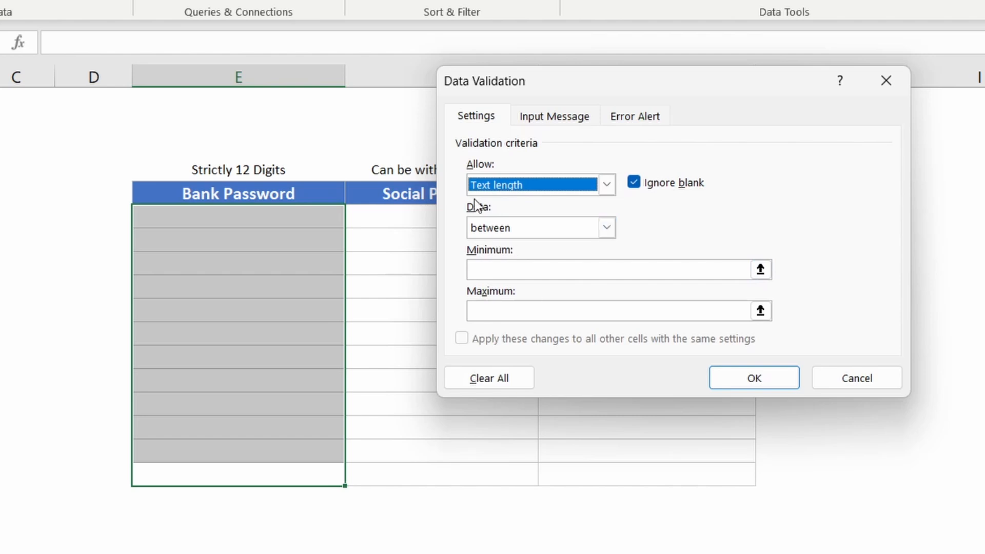
pyautogui.click(507, 227)
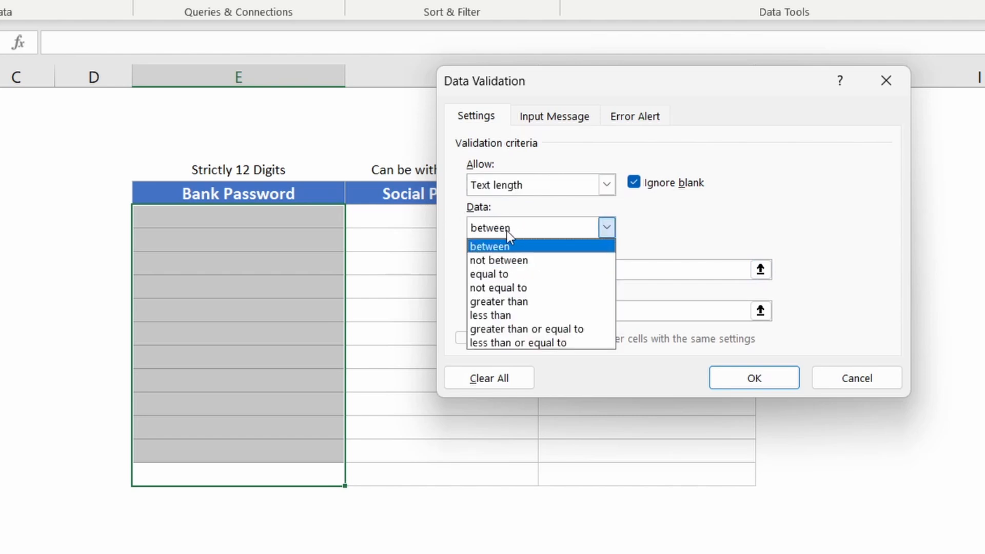
pyautogui.click(498, 275)
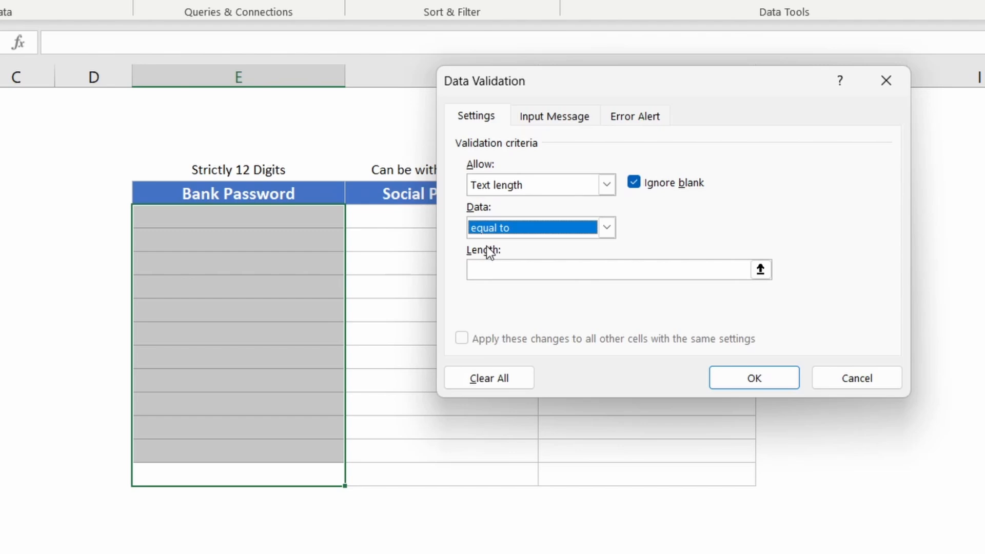
pyautogui.click(505, 272)
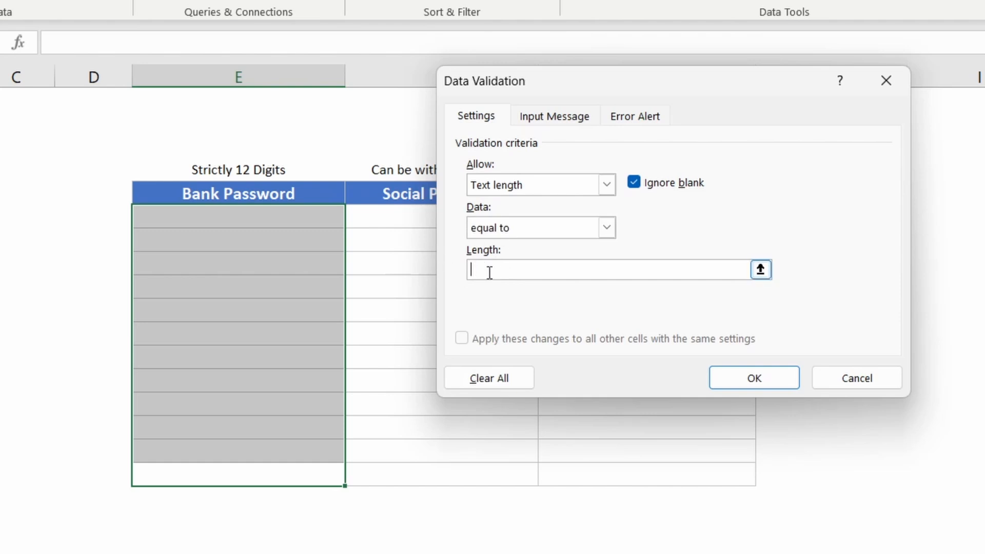
pyautogui.write('12')
pyautogui.click(559, 116)
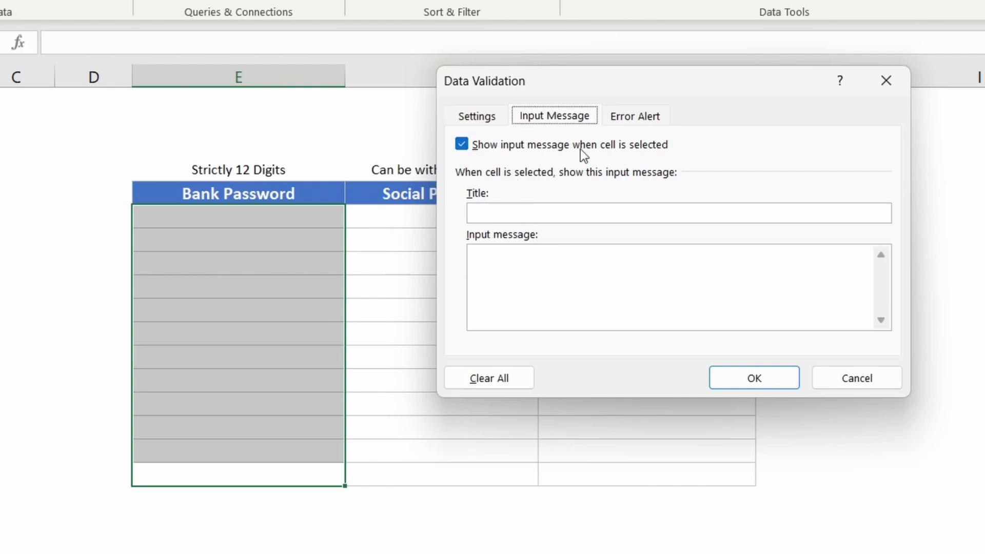
# - Set the input message title 'Input Message' with body 'This is an input message'
pyautogui.click(532, 213)
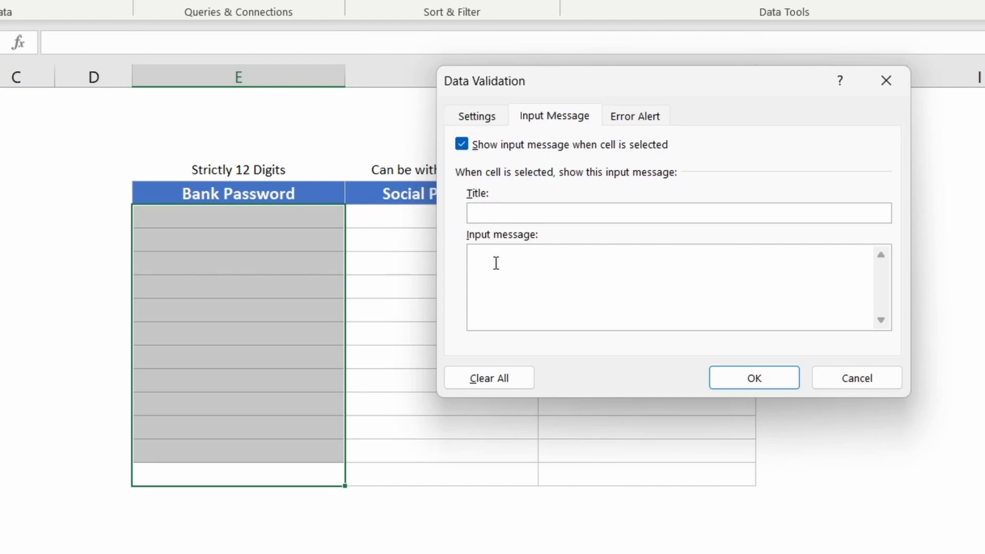
pyautogui.write('Input Message')
pyautogui.click(496, 263)
pyautogui.write('This is an input message')
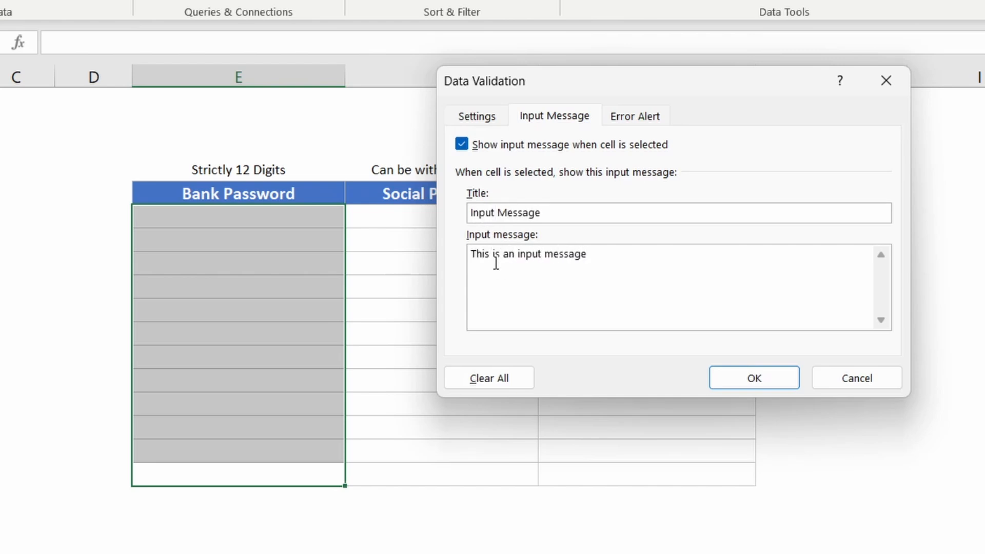
pyautogui.click(631, 115)
# - Add a Stop alert 'Invalid Data' reading 'Enter data which is strictly 12 digits long' and apply it
pyautogui.click(631, 115)
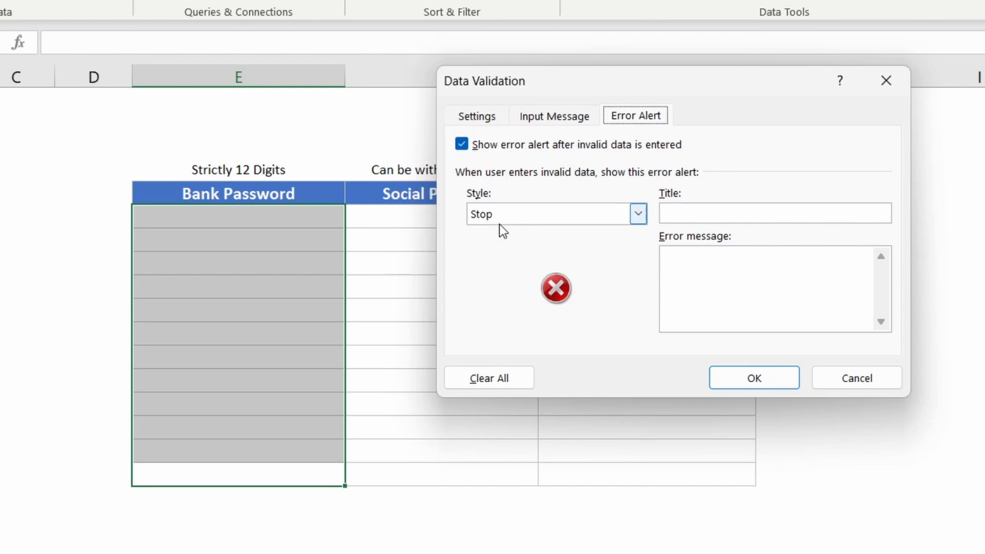
pyautogui.press('Tab')
pyautogui.press('Tab')
pyautogui.press('Tab')
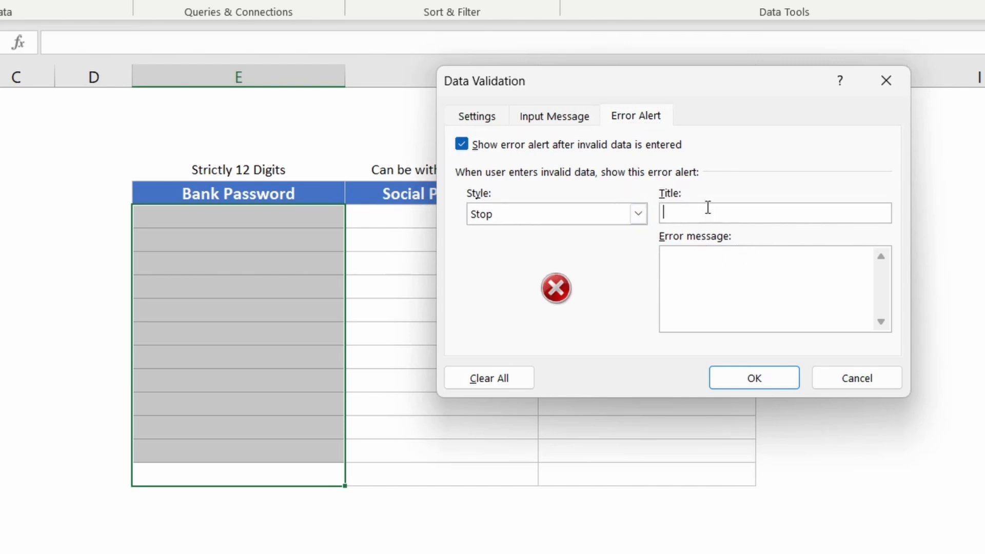
pyautogui.write('This is the')
pyautogui.press('BackSpace')
pyautogui.press('BackSpace')
pyautogui.press('BackSpace')
pyautogui.press('BackSpace')
pyautogui.press('BackSpace')
pyautogui.press('BackSpace')
pyautogui.press('BackSpace')
pyautogui.press('BackSpace')
pyautogui.press('BackSpace')
pyautogui.press('BackSpace')
pyautogui.press('BackSpace')
pyautogui.press('BackSpace')
pyautogui.write('This')
pyautogui.press('BackSpace')
pyautogui.press('BackSpace')
pyautogui.press('BackSpace')
pyautogui.press('BackSpace')
pyautogui.write('Invalid Data')
pyautogui.click(708, 257)
pyautogui.write('Enter data which is strictly 12 digits long')
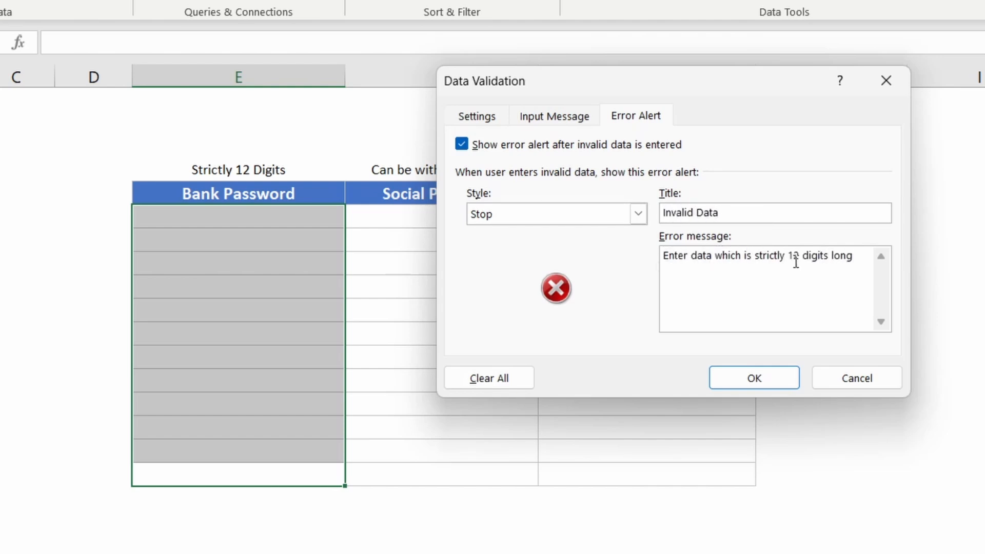
pyautogui.moveTo(865, 251); pyautogui.dragTo(671, 204)
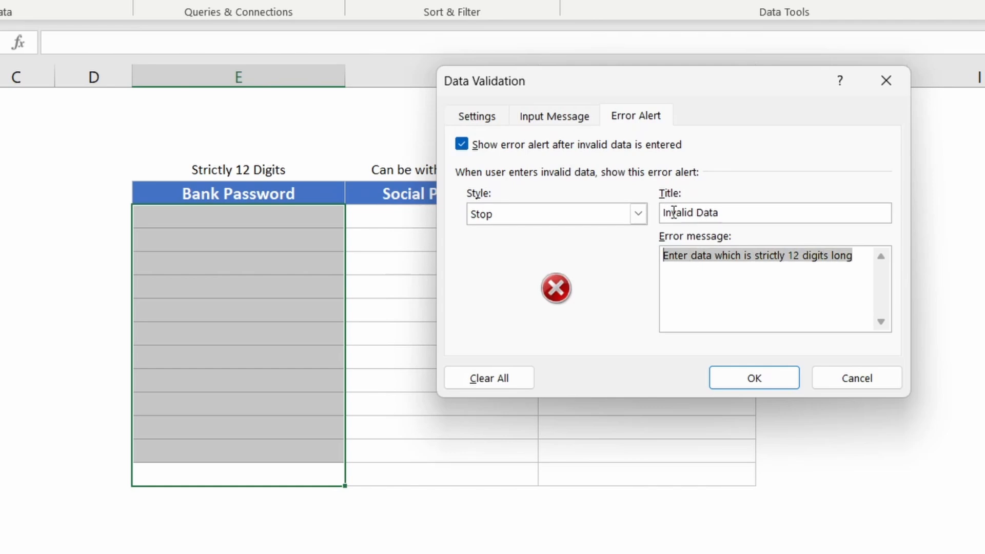
pyautogui.click(699, 289)
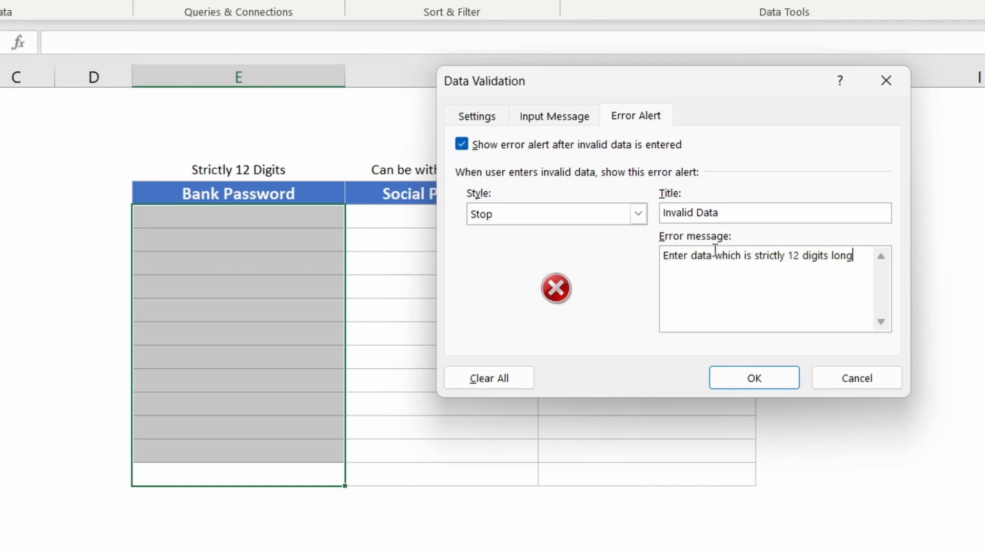
pyautogui.click(753, 375)
pyautogui.click(435, 308)
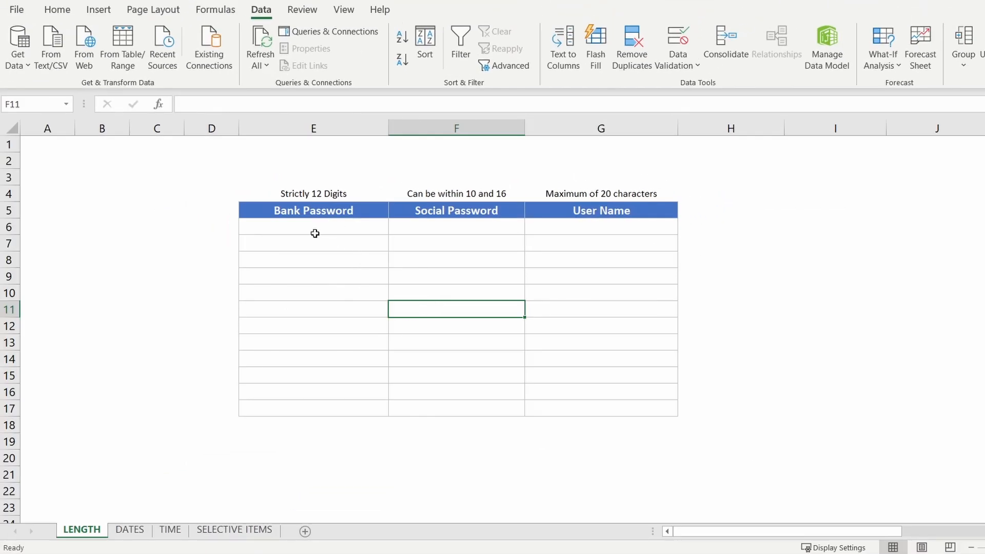
# - Enter the too-short value 123 in Bank Password cell E8 to trigger the Invalid Data alert
pyautogui.click(314, 260)
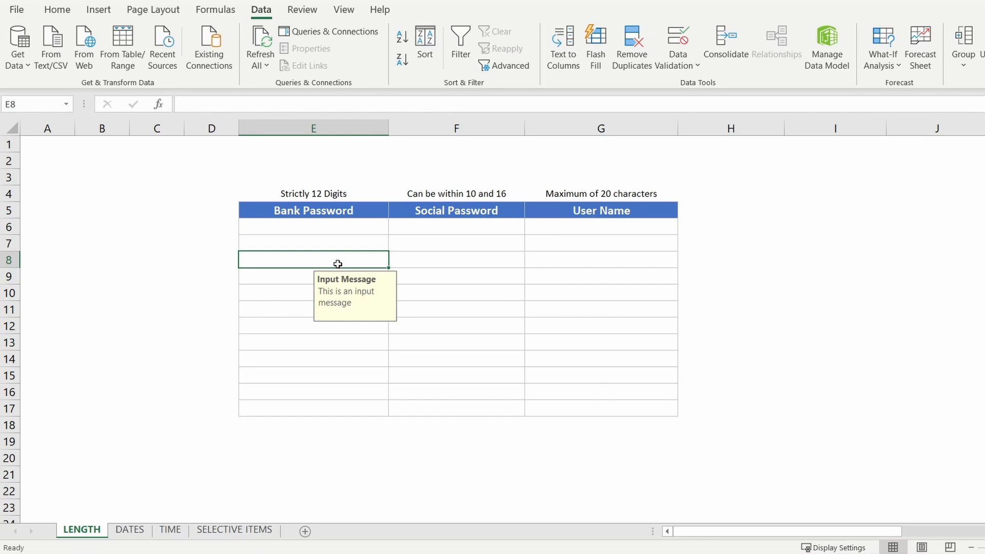
pyautogui.write('123')
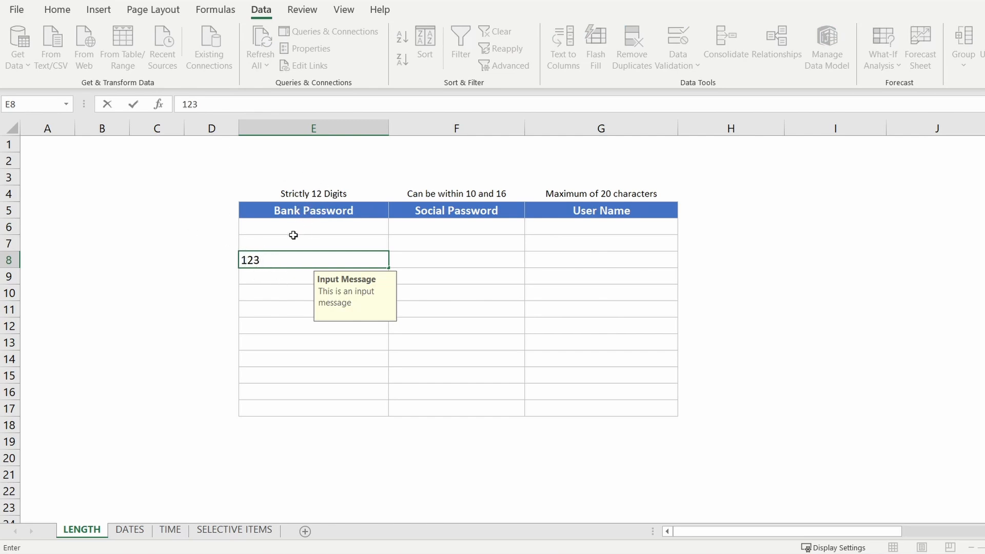
pyautogui.press('Return')
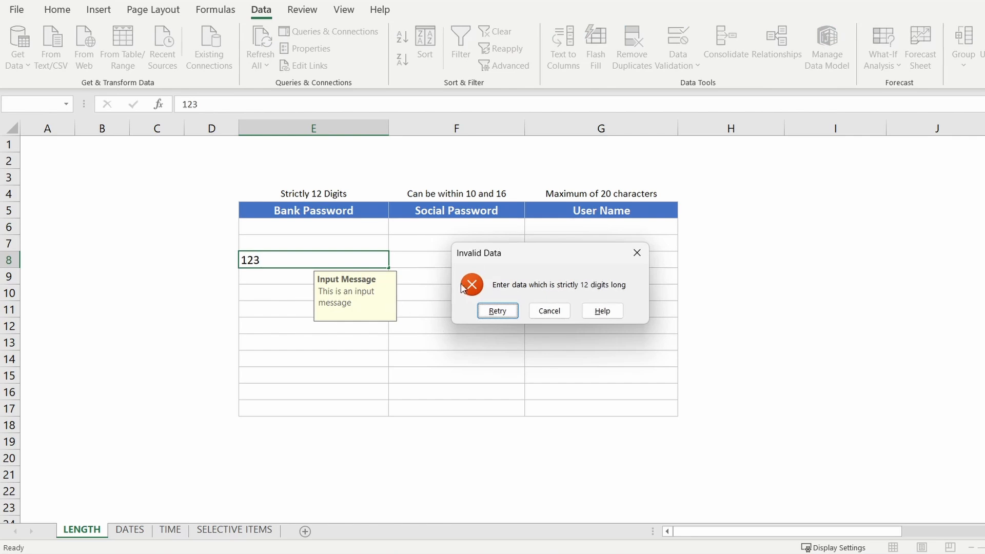
pyautogui.moveTo(491, 257); pyautogui.dragTo(436, 250)
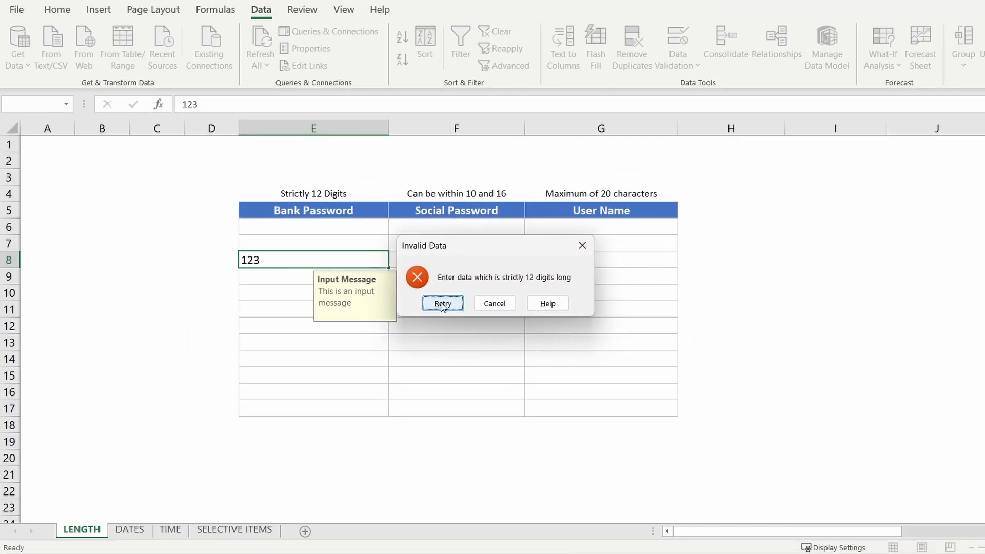
pyautogui.click(442, 304)
pyautogui.click(299, 262)
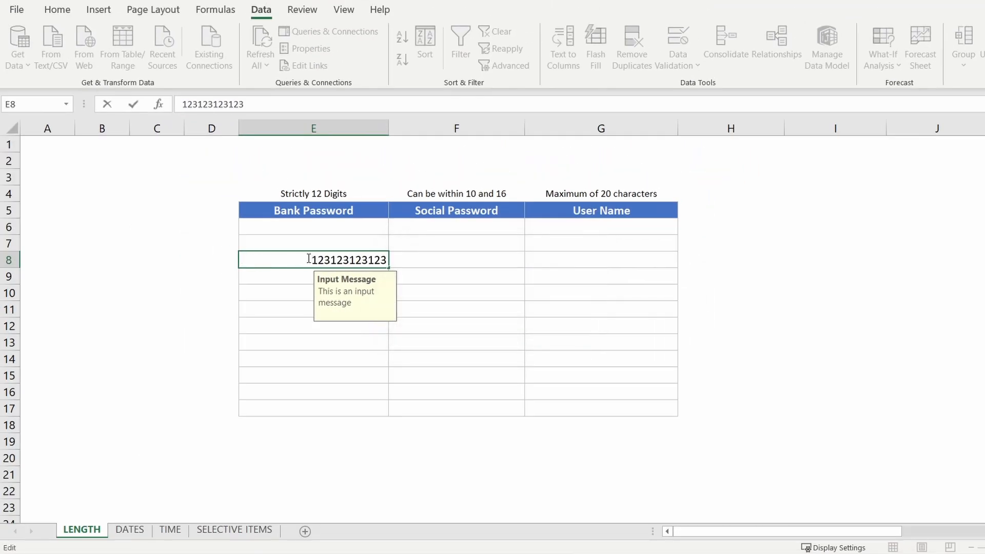
pyautogui.moveTo(309, 260); pyautogui.dragTo(388, 261)
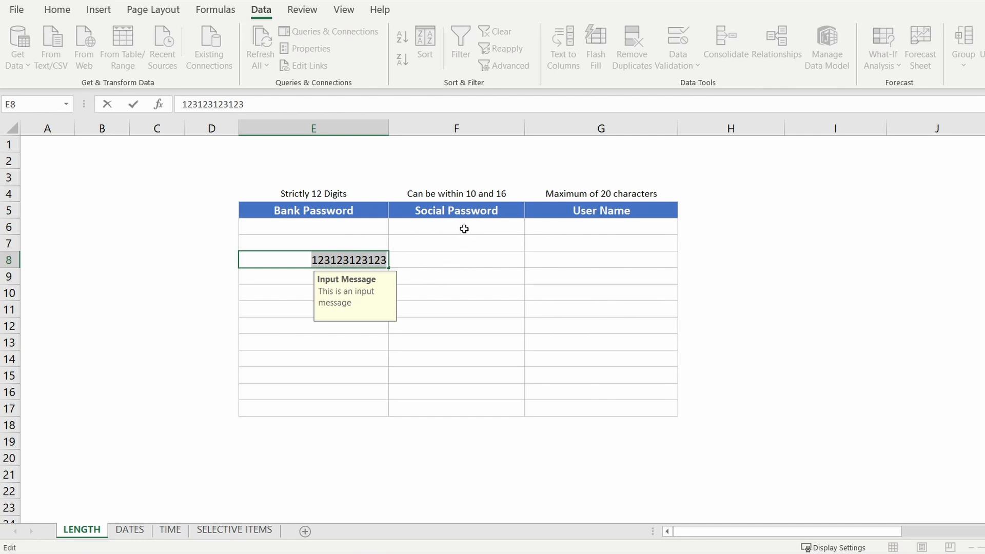
pyautogui.moveTo(464, 228); pyautogui.dragTo(464, 408)
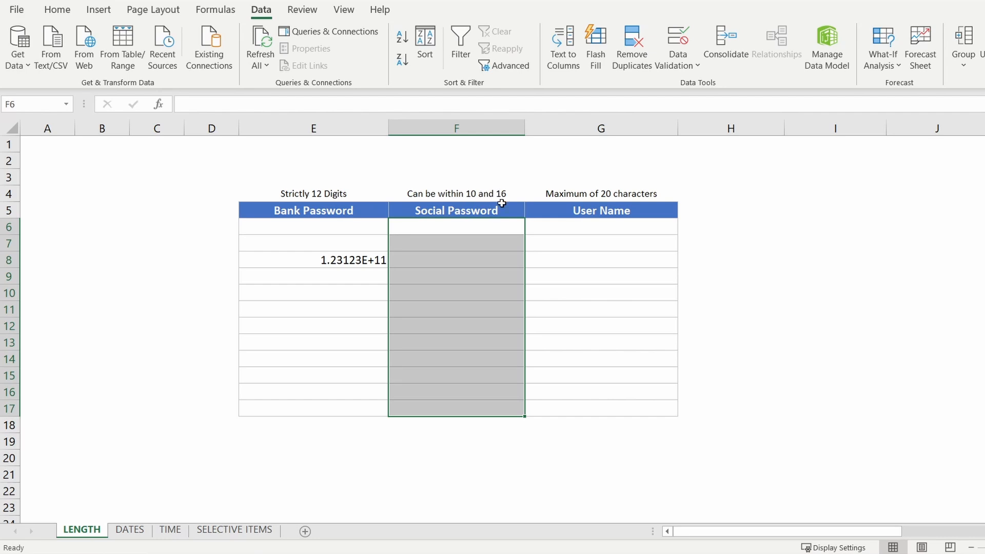
# - Restrict Social Password cells F6:F17 to text length between 10 and 16
pyautogui.moveTo(475, 227); pyautogui.dragTo(460, 406)
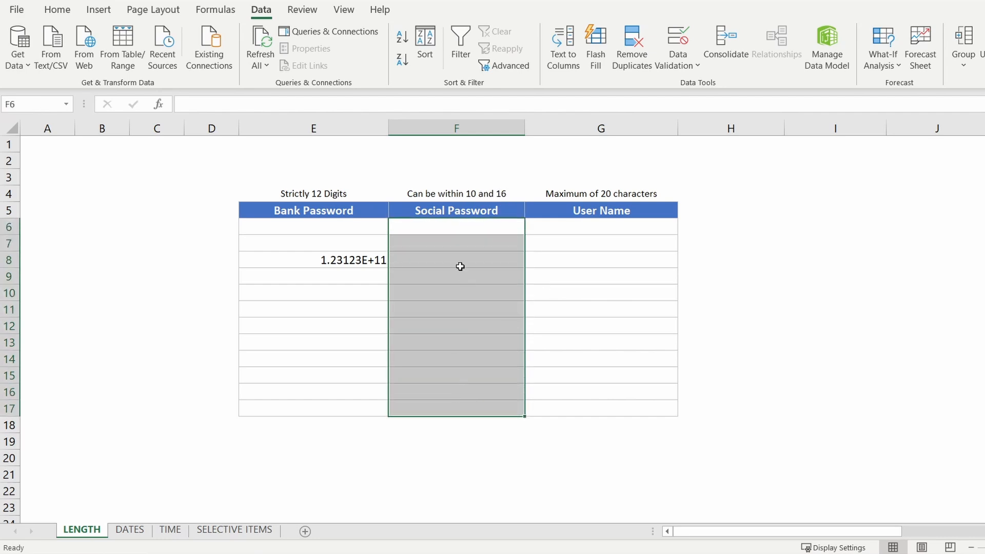
pyautogui.click(678, 45)
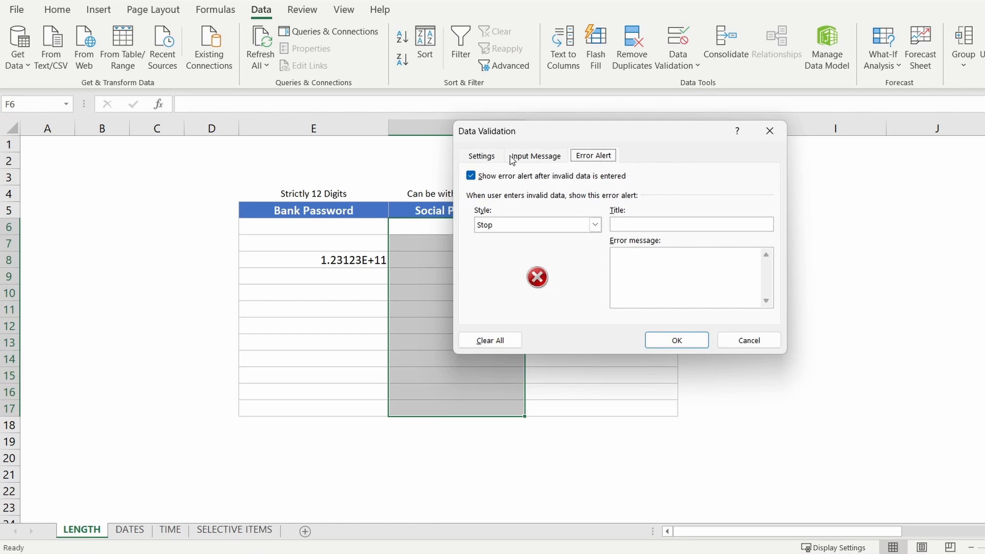
pyautogui.click(480, 156)
pyautogui.moveTo(552, 136); pyautogui.dragTo(561, 160)
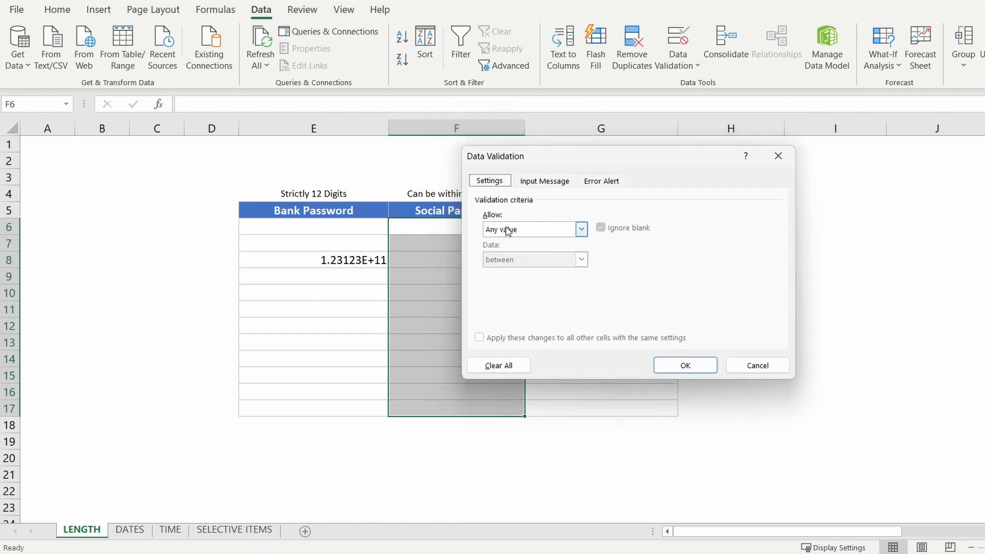
pyautogui.click(505, 231)
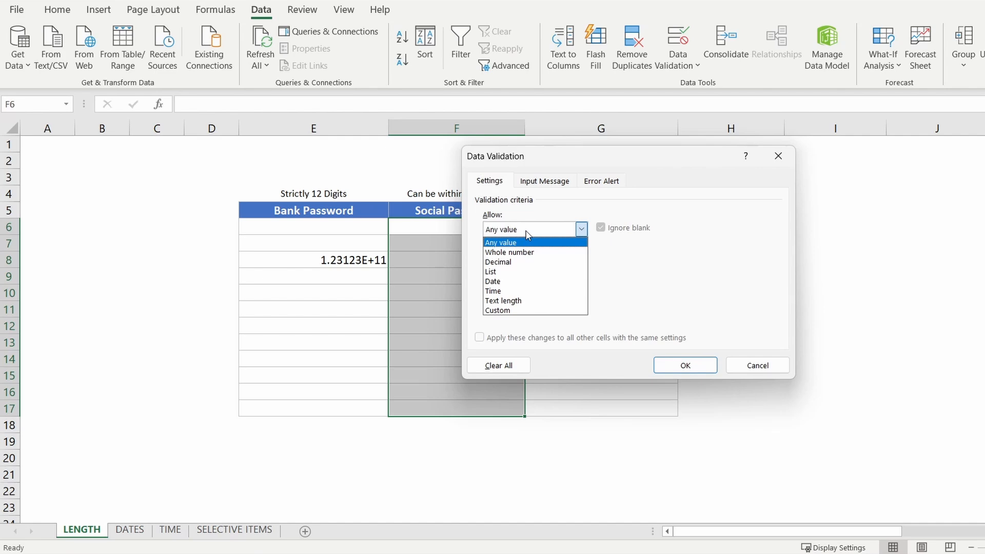
pyautogui.click(518, 300)
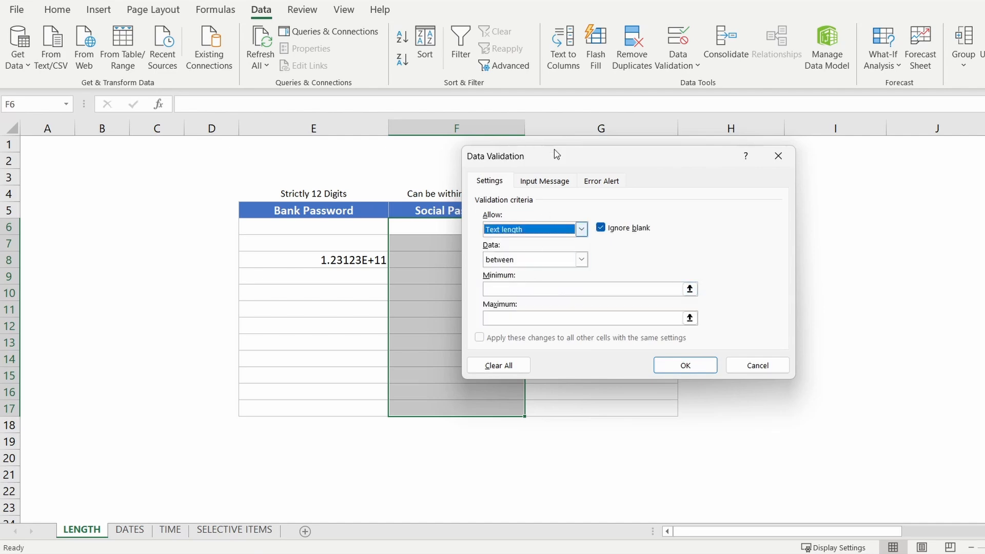
pyautogui.moveTo(554, 152); pyautogui.dragTo(631, 165)
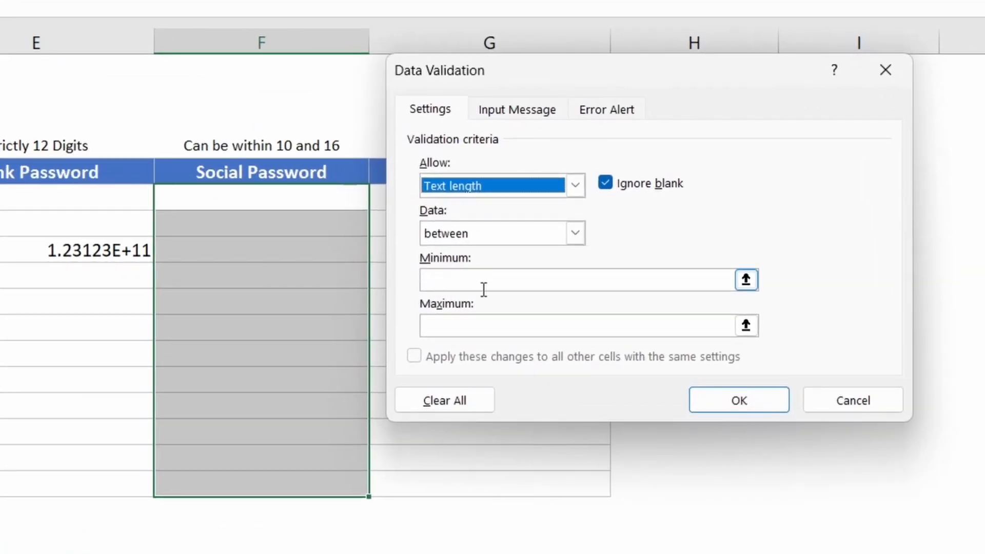
pyautogui.click(451, 280)
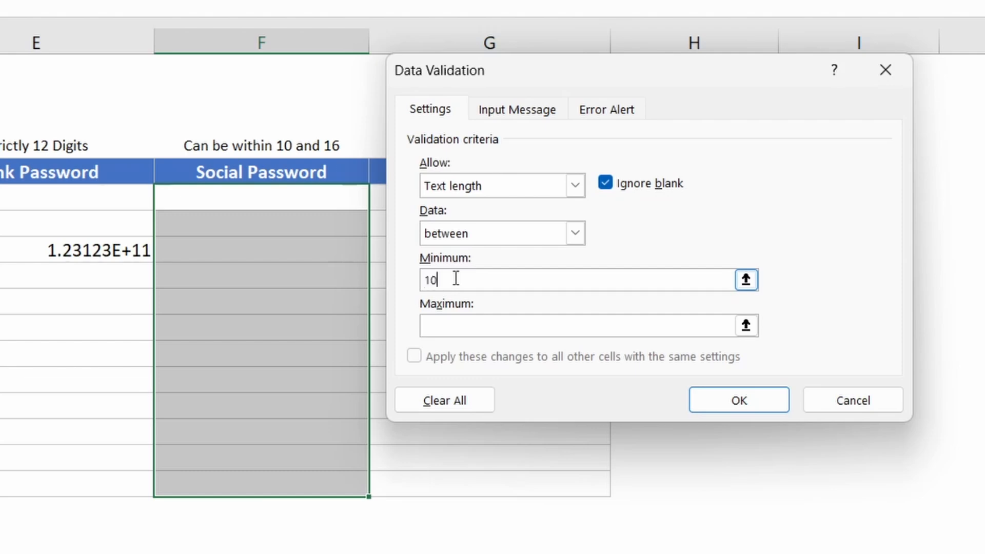
pyautogui.click(446, 323)
pyautogui.write('16')
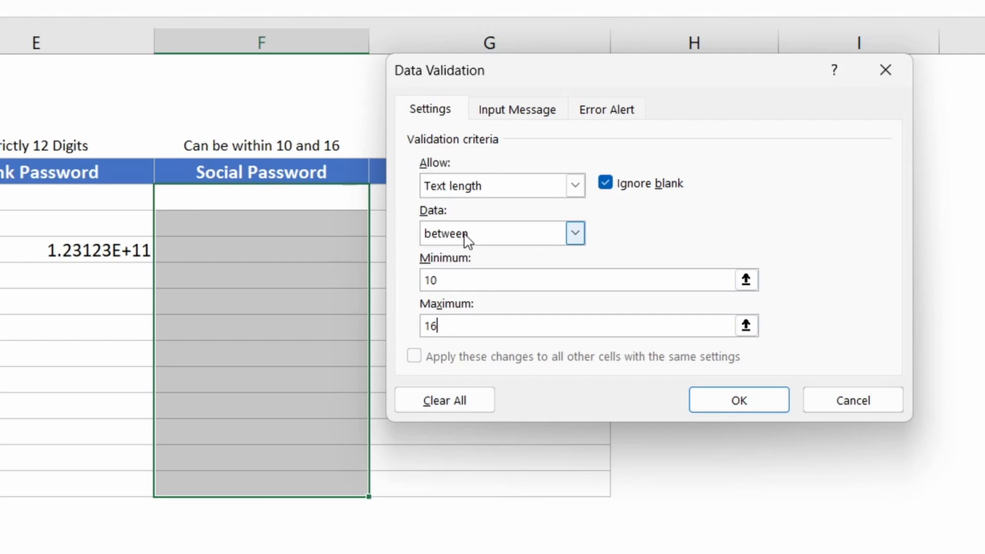
pyautogui.click(517, 116)
# - Set the input prompt 'Data Validation': 'Enter data with text length between 10 and 16'
pyautogui.click(479, 211)
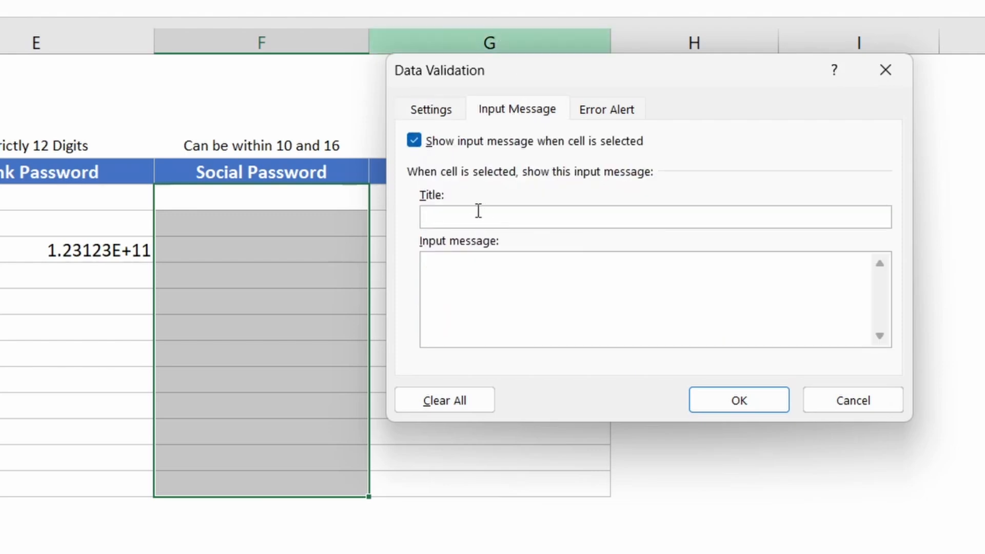
pyautogui.write('Data Validation')
pyautogui.click(498, 279)
pyautogui.write('Enter data ')
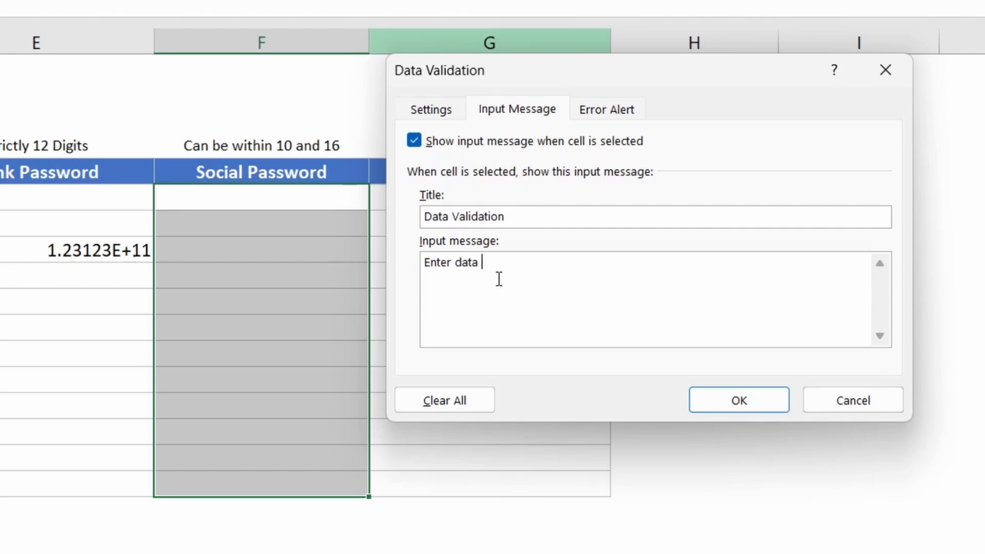
pyautogui.write('with text length between 10 and 16')
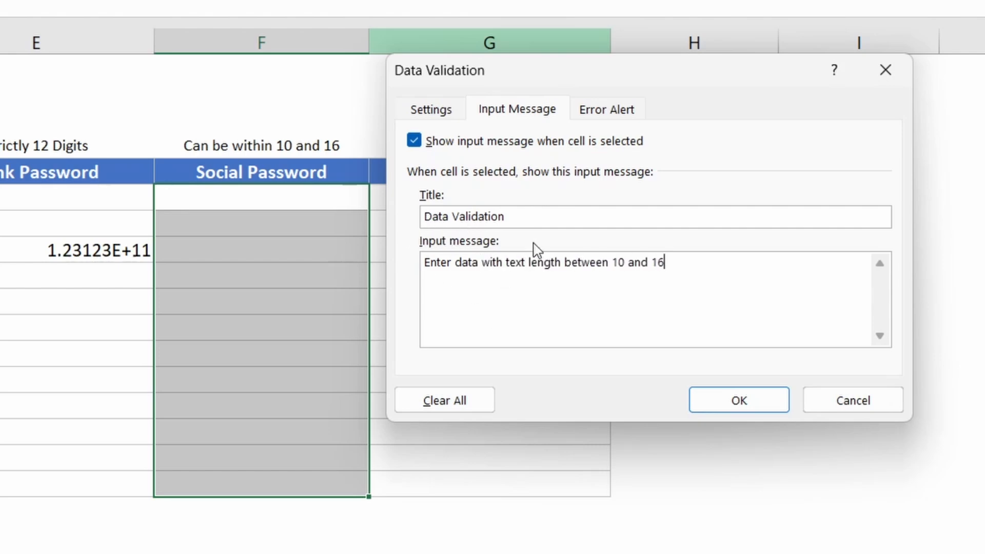
pyautogui.moveTo(667, 270); pyautogui.dragTo(411, 182)
pyautogui.click(531, 293)
pyautogui.click(577, 113)
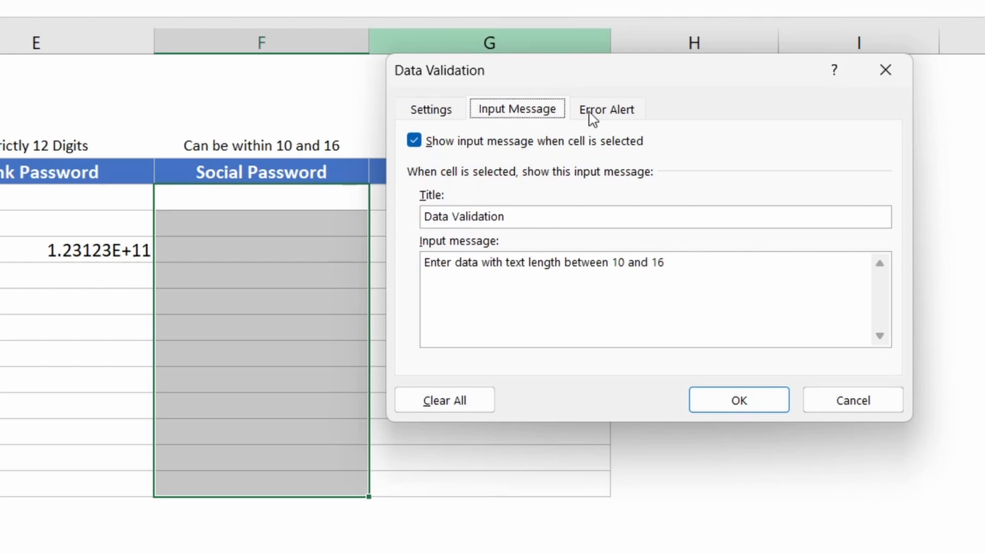
# - Add an 'Invalid Data' alert reading 'Data length should be between 10 and 16' and apply the rule
pyautogui.click(593, 114)
pyautogui.hotkey('alt', 't')
pyautogui.write('Invalid Data')
pyautogui.click(727, 292)
pyautogui.write('Da')
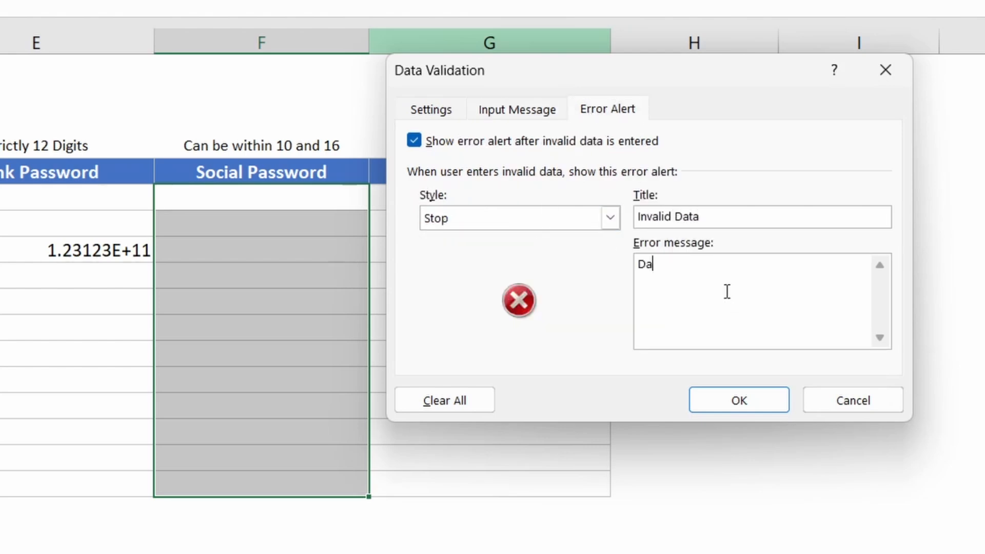
pyautogui.write('ta length should')
pyautogui.hotkey('ctrl', 'Left')
pyautogui.write('length')
pyautogui.press('End')
pyautogui.write('be between')
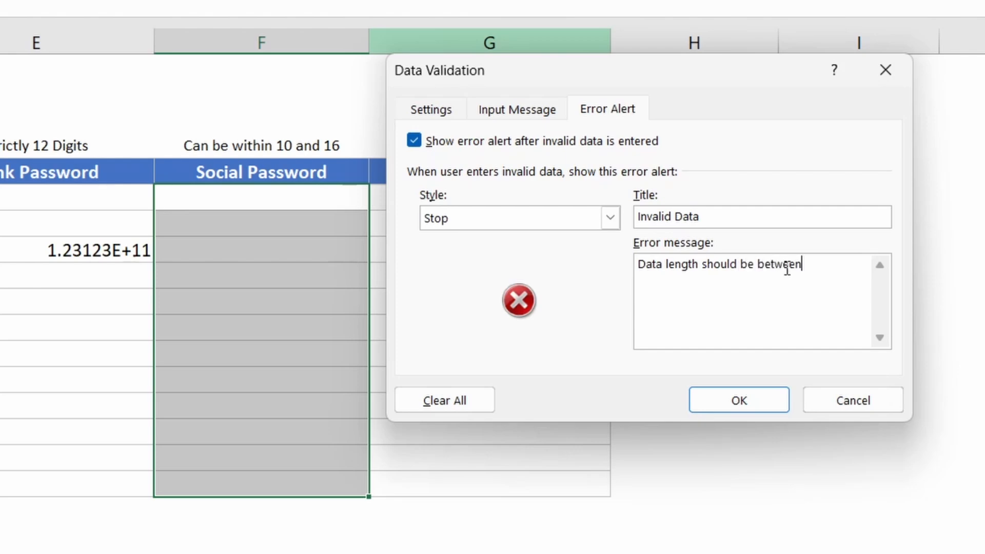
pyautogui.write(' 10 and 16')
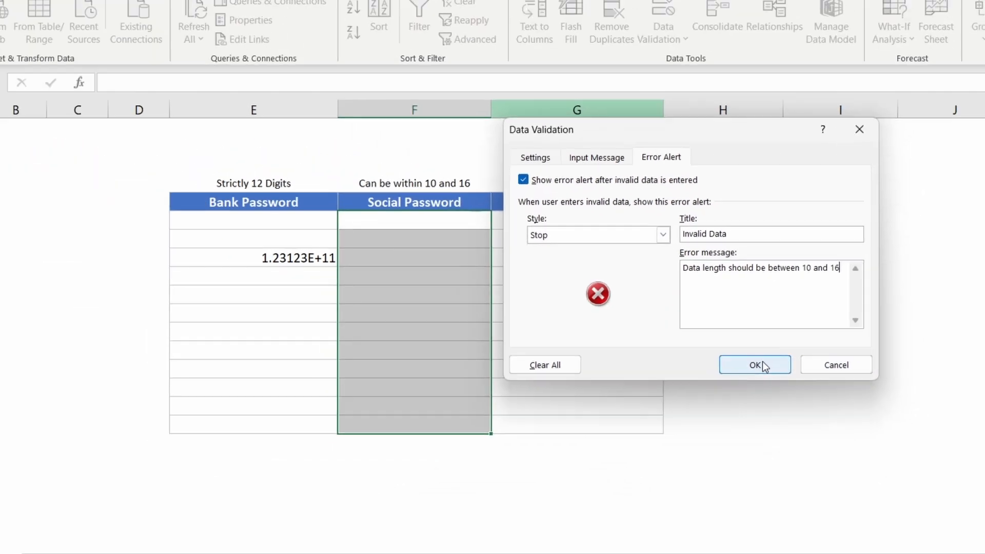
pyautogui.click(752, 403)
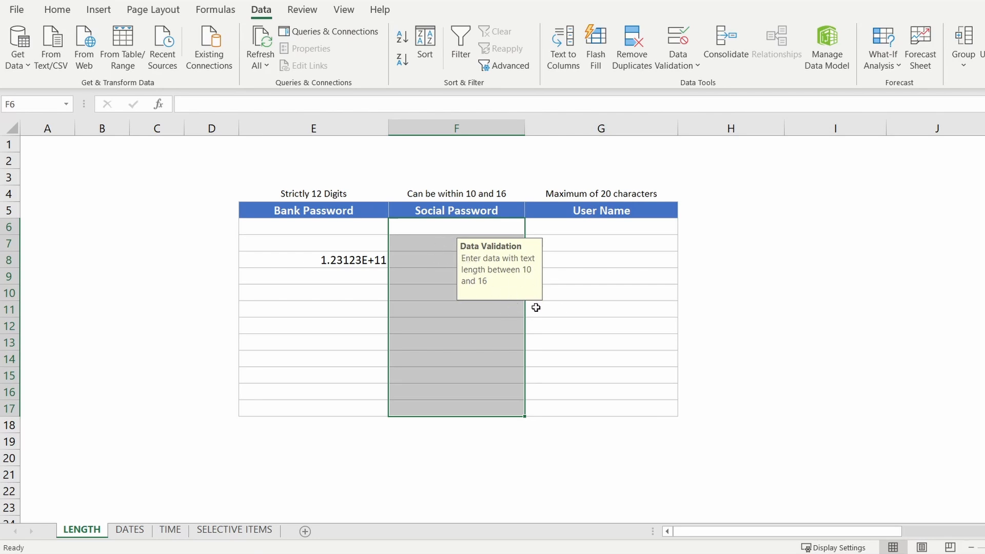
pyautogui.click(444, 237)
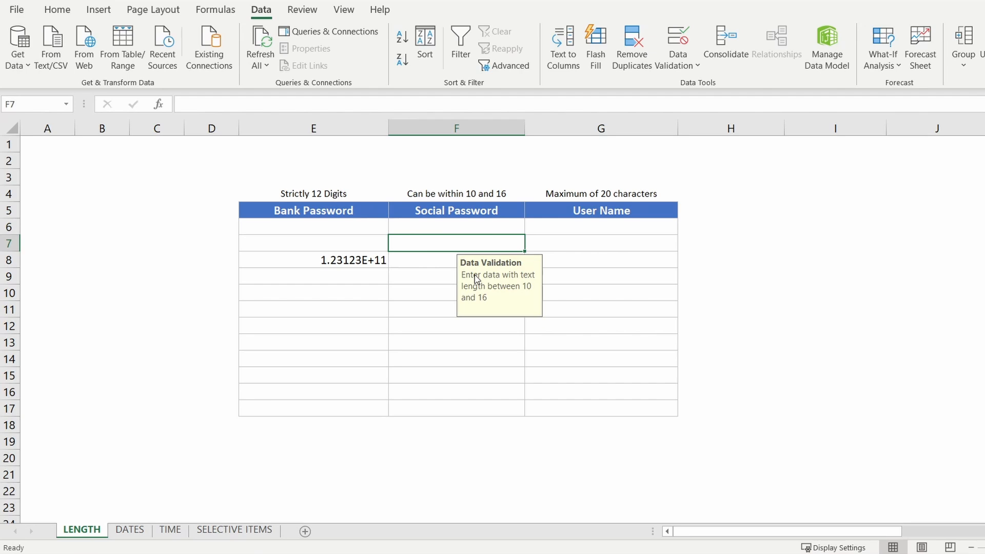
pyautogui.write('12')
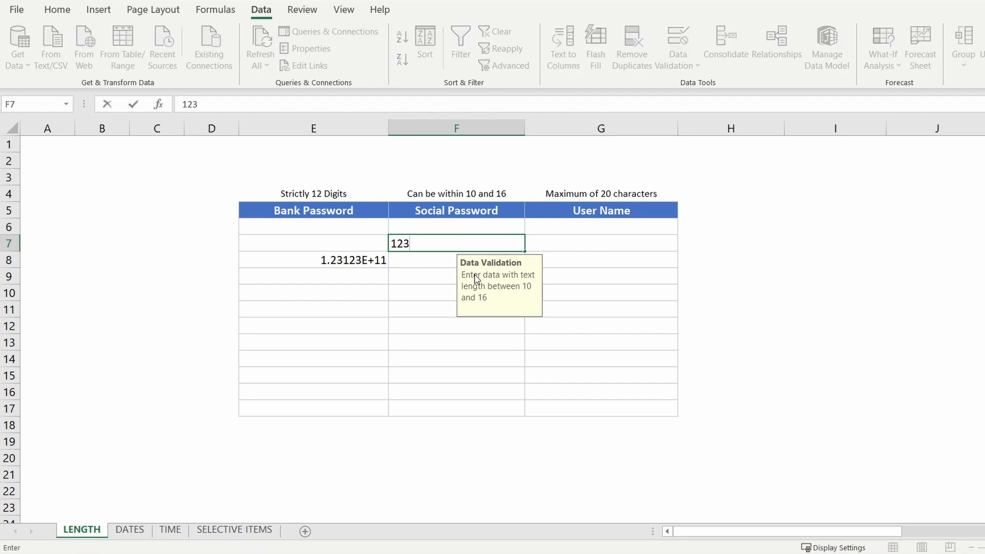
pyautogui.write('3')
pyautogui.press('Return')
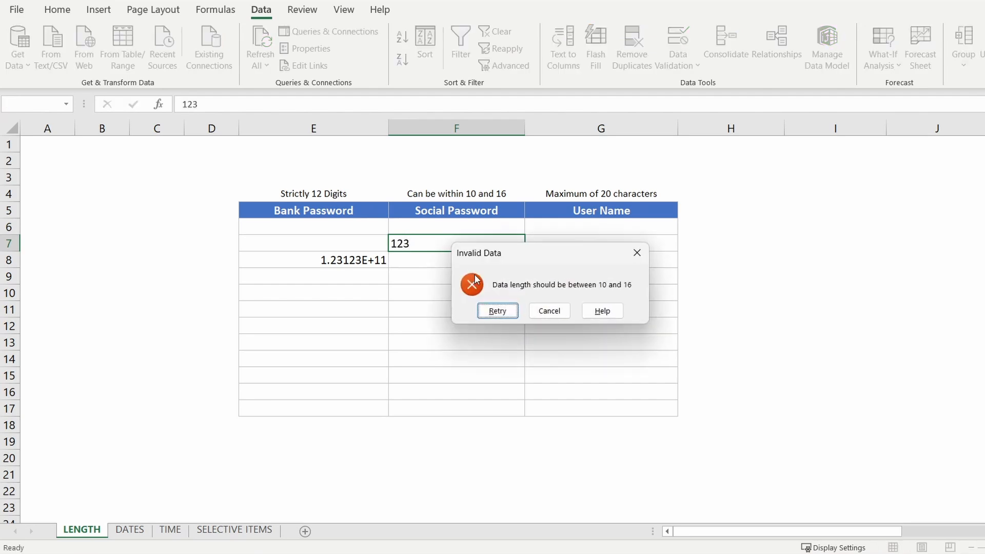
pyautogui.click(506, 311)
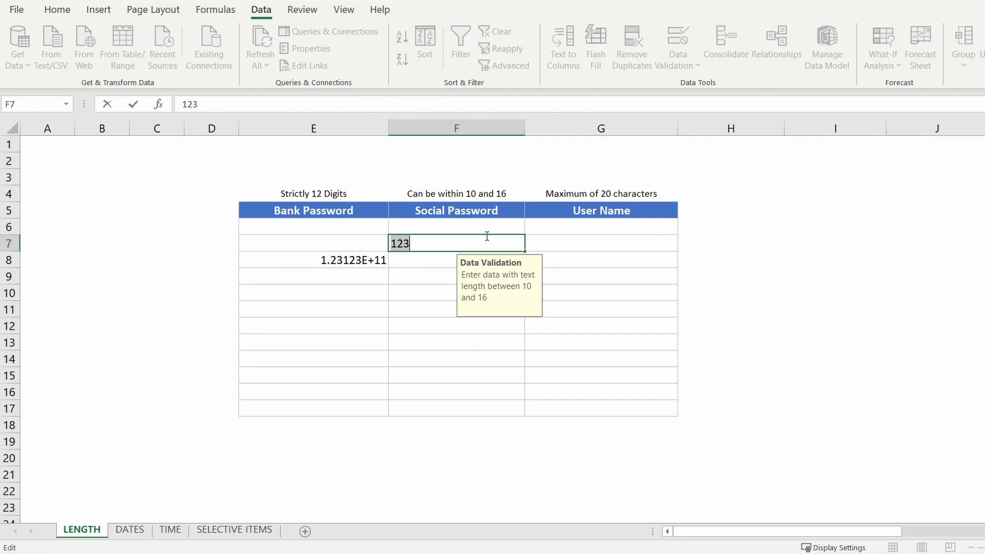
pyautogui.write('12341234495868698696')
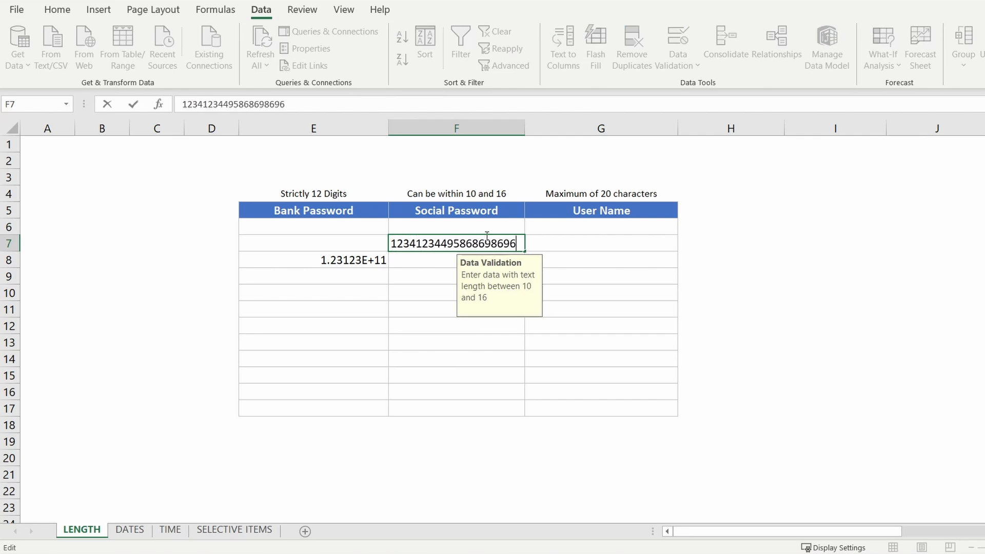
pyautogui.press('Return')
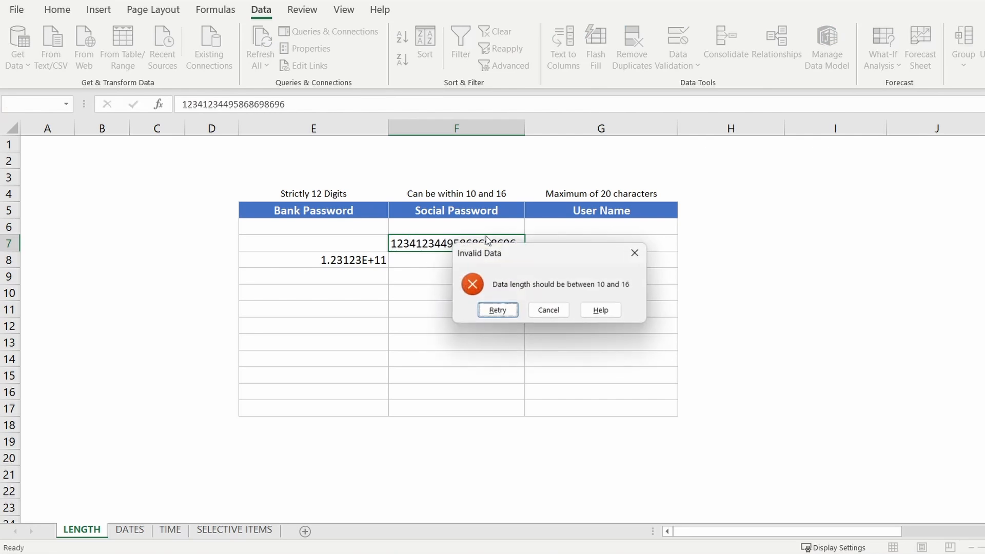
# - Trim F7 to 123412344, then extend it to 123412344fghf so it is accepted
pyautogui.click(497, 311)
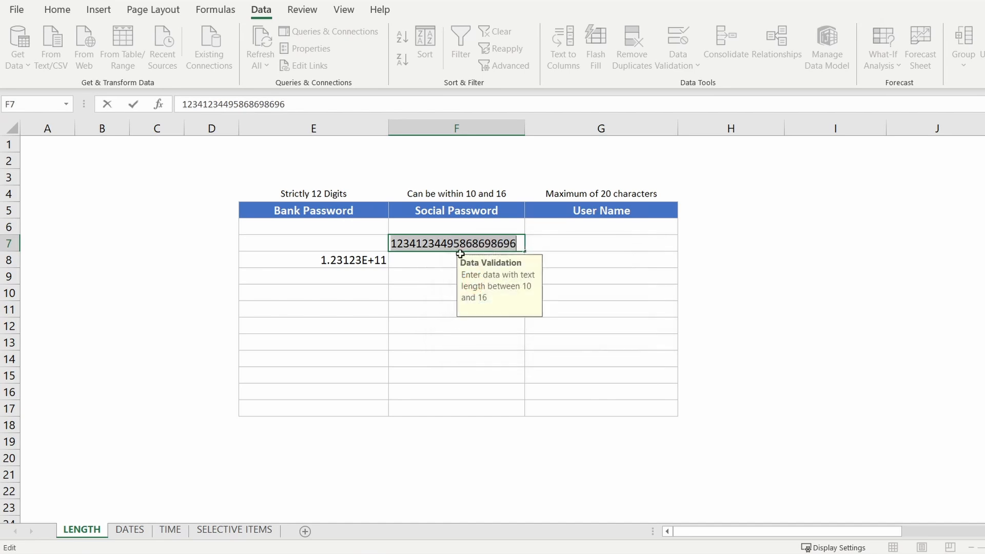
pyautogui.moveTo(516, 244); pyautogui.dragTo(449, 244)
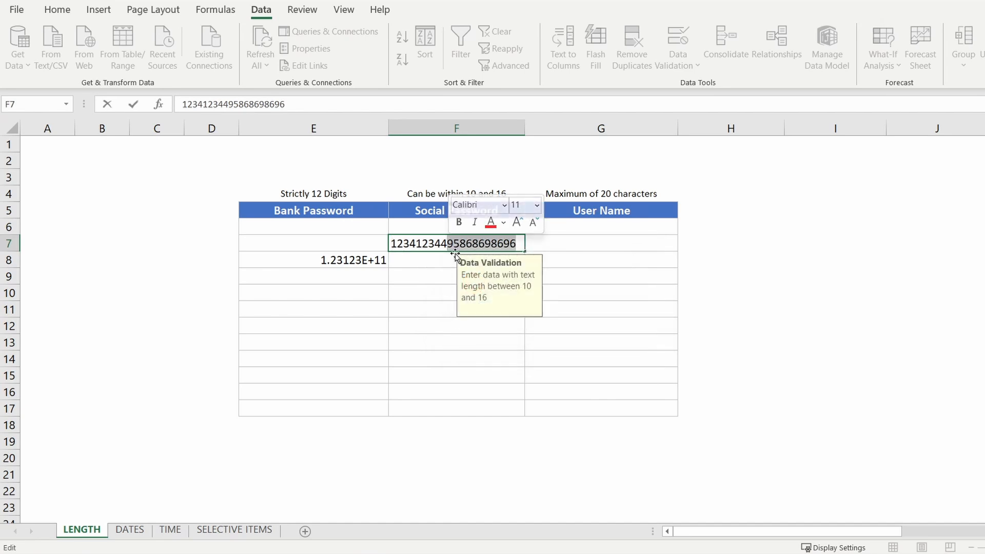
pyautogui.press('BackSpace')
pyautogui.press('Return')
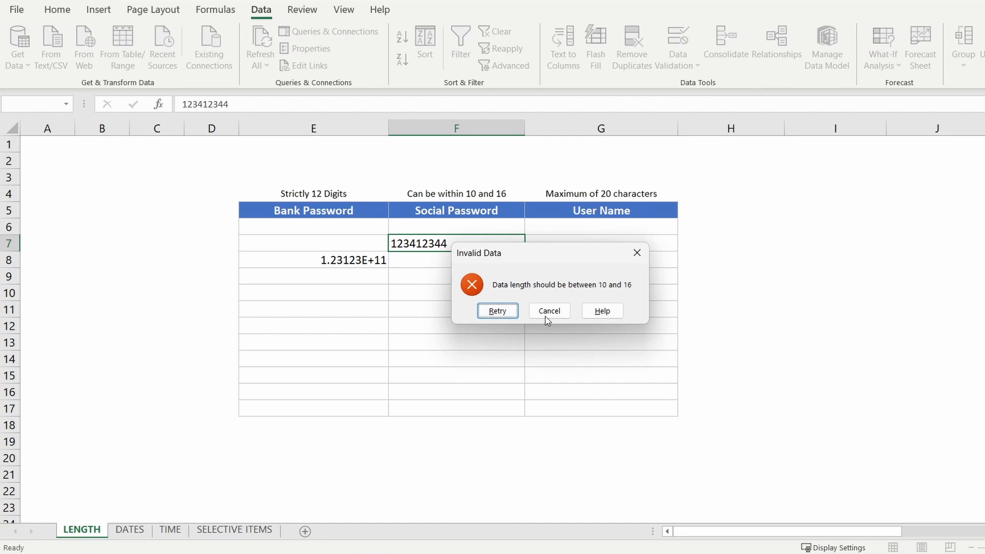
pyautogui.click(501, 313)
pyautogui.click(456, 244)
pyautogui.write('fghf')
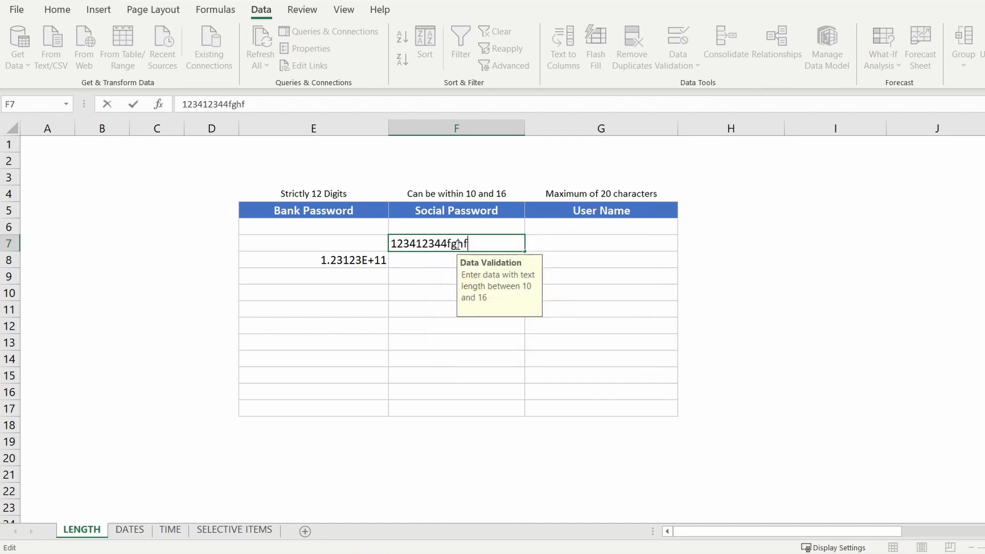
pyautogui.press('Return')
pyautogui.click(480, 249)
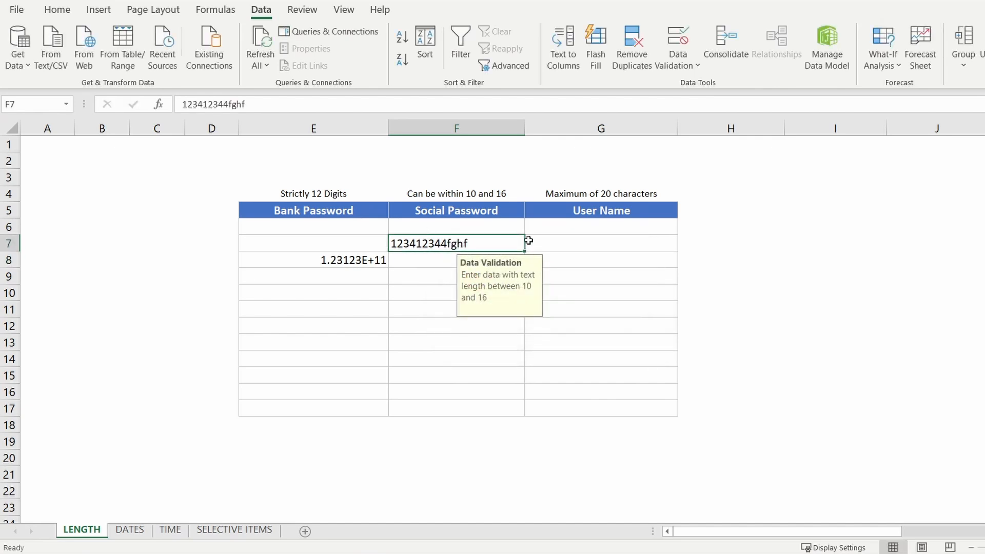
pyautogui.click(581, 272)
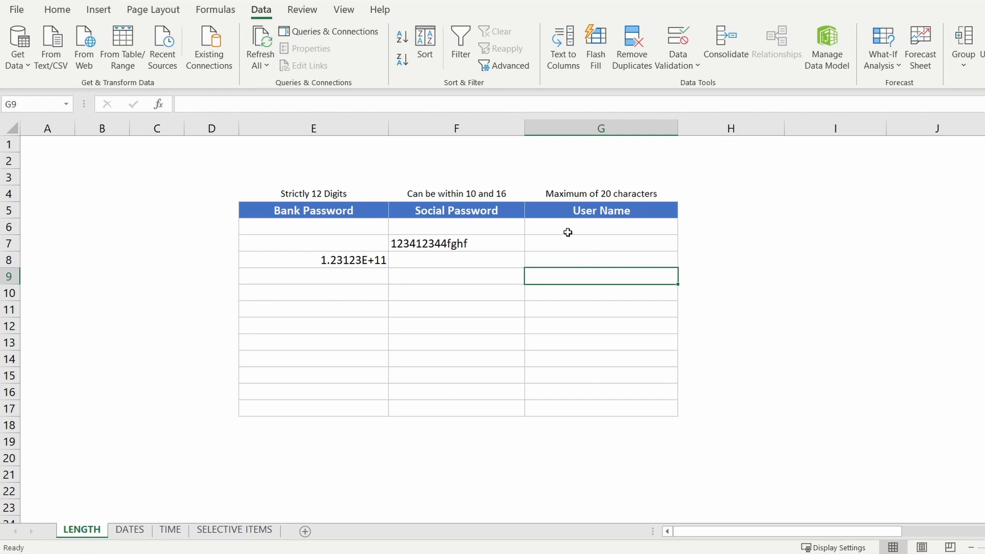
# - Restrict User Name cells G6:G17 to text length less than or equal to 20
pyautogui.moveTo(567, 232); pyautogui.dragTo(596, 412)
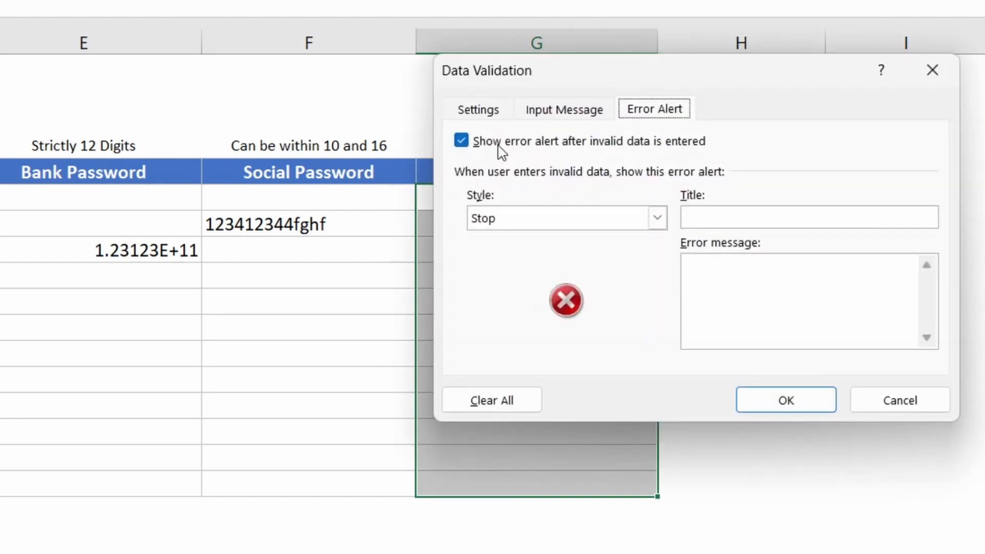
pyautogui.click(493, 112)
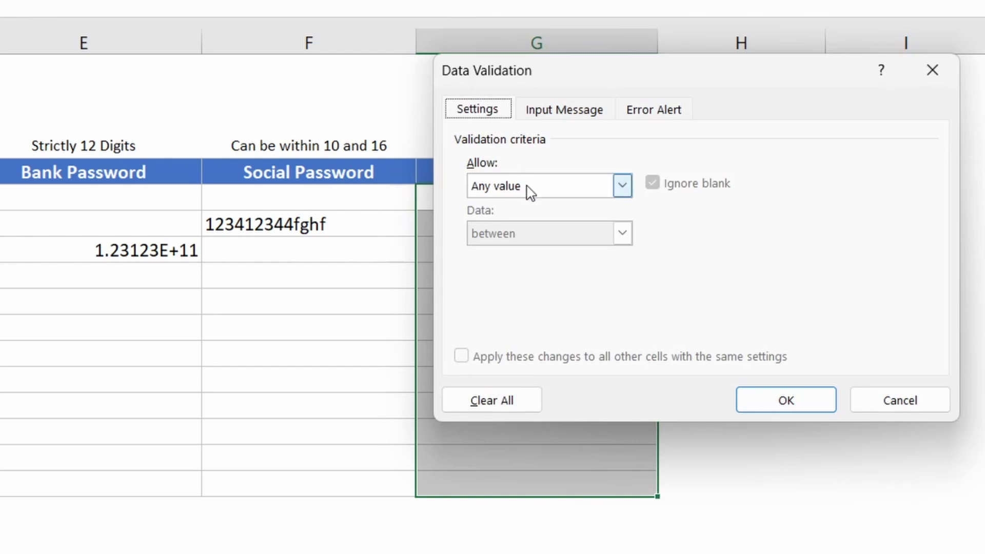
pyautogui.click(568, 191)
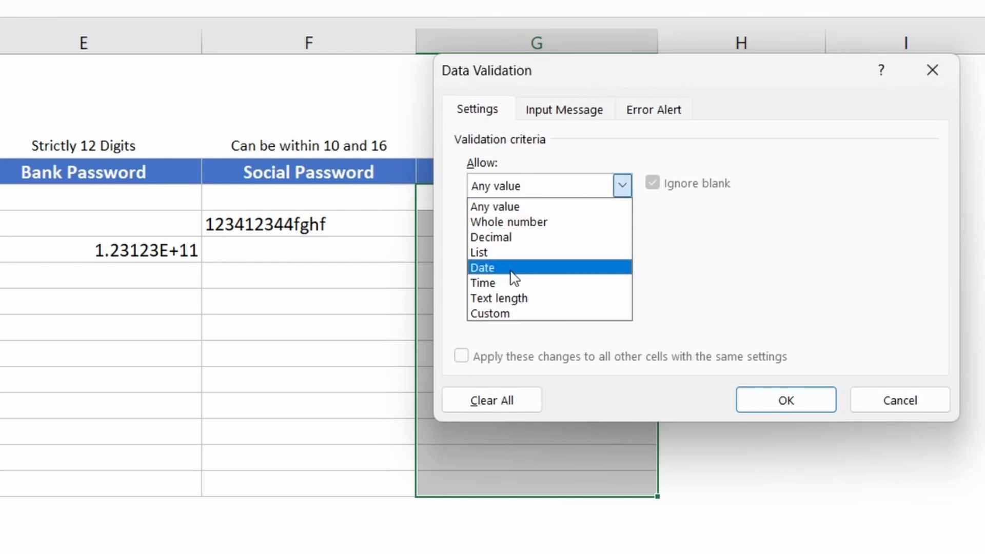
pyautogui.click(500, 298)
pyautogui.click(549, 239)
pyautogui.click(515, 378)
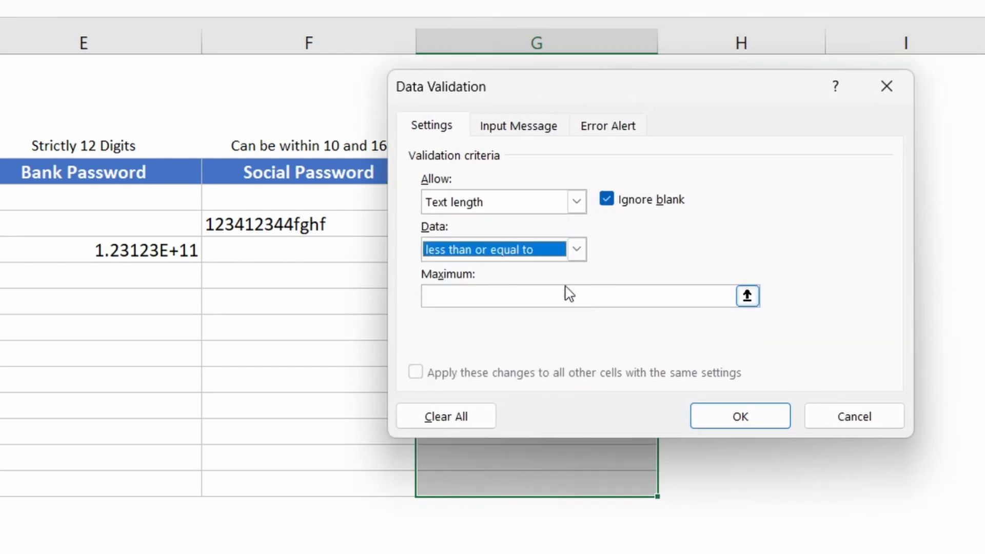
pyautogui.moveTo(607, 103); pyautogui.dragTo(608, 236)
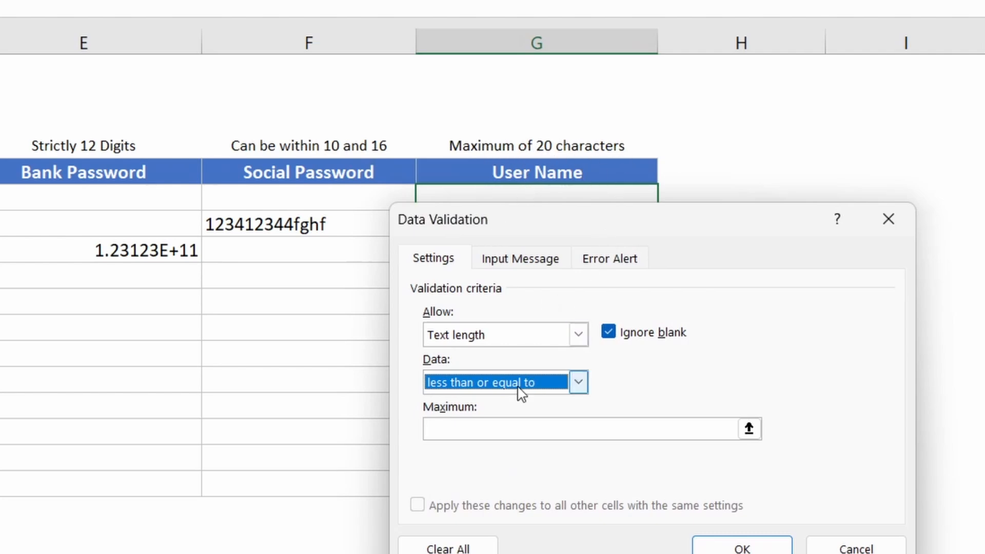
pyautogui.click(484, 429)
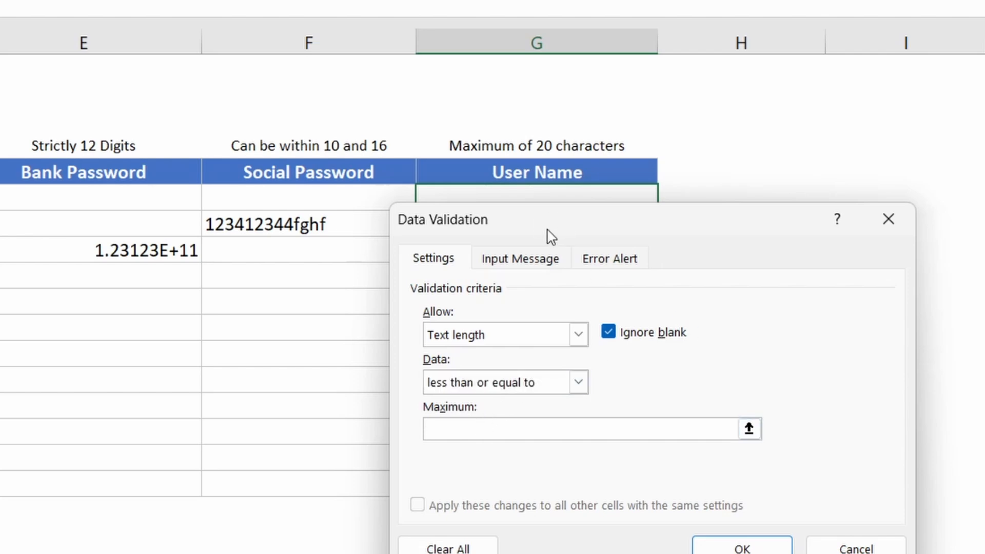
pyautogui.write('20')
# - Set the input tip 'Data Validation': 'Enter data with a maximum character length of 20'
pyautogui.click(520, 261)
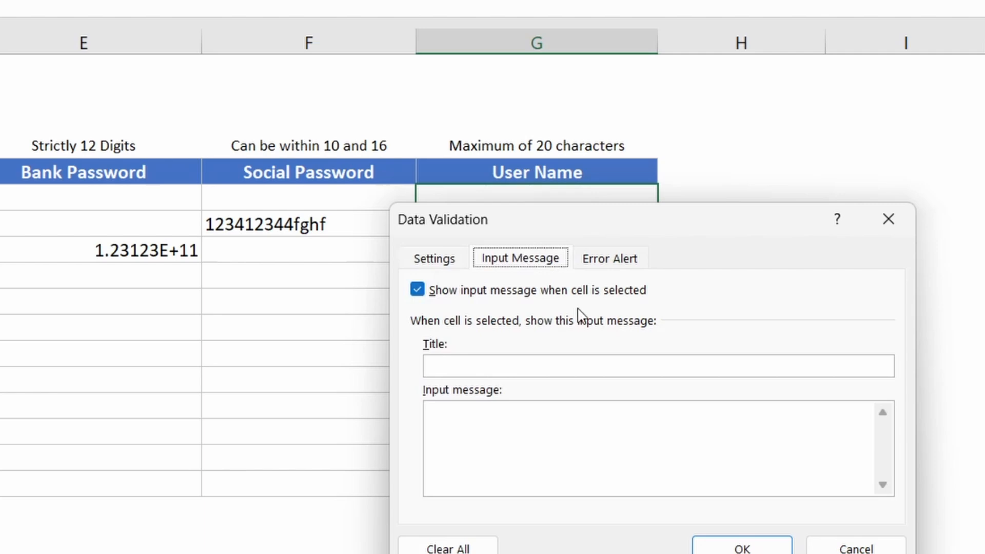
pyautogui.click(520, 364)
pyautogui.write('Data Validation')
pyautogui.click(494, 409)
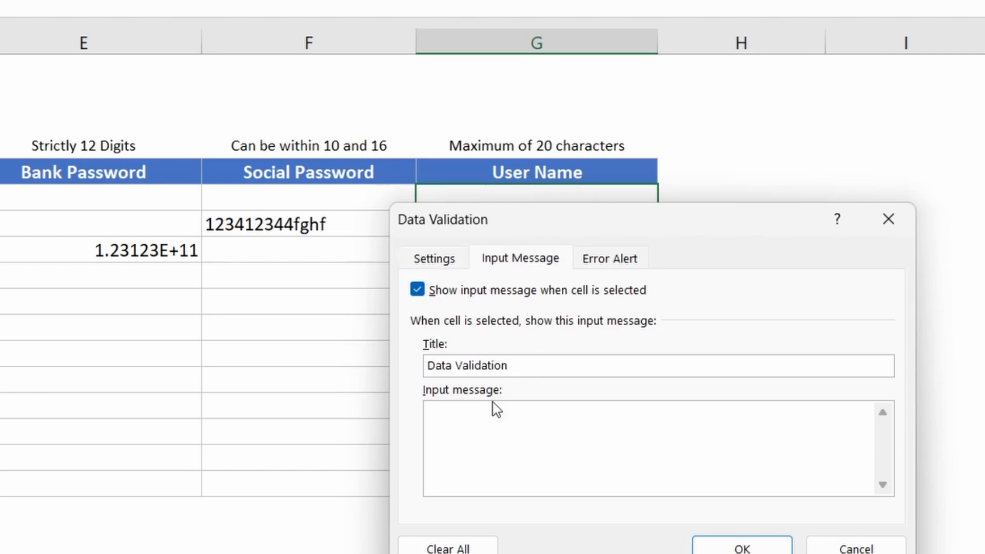
pyautogui.write('Enter data with a maximum character length of 20')
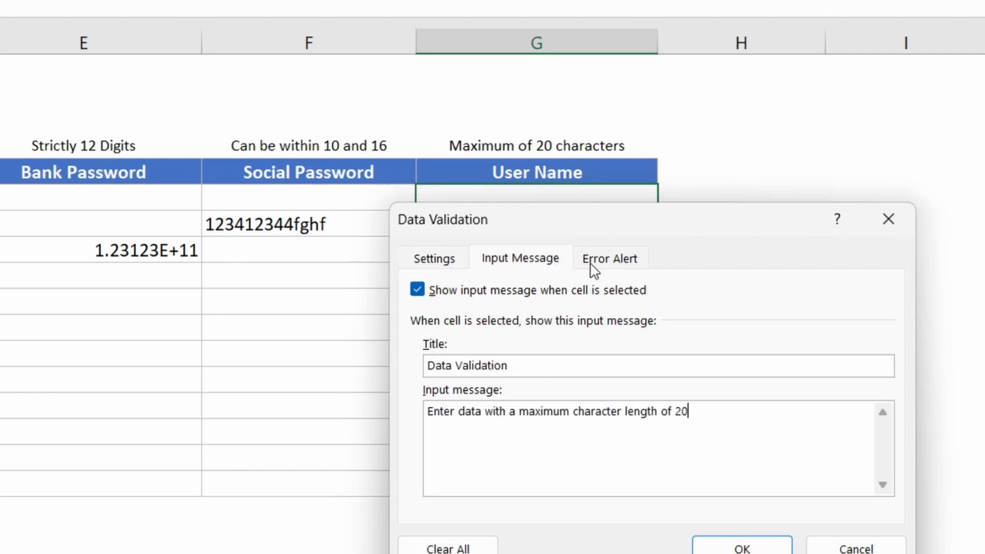
# - Add an 'Invalid Data' error alert about exceeding 20 characters and apply the rule
pyautogui.click(594, 259)
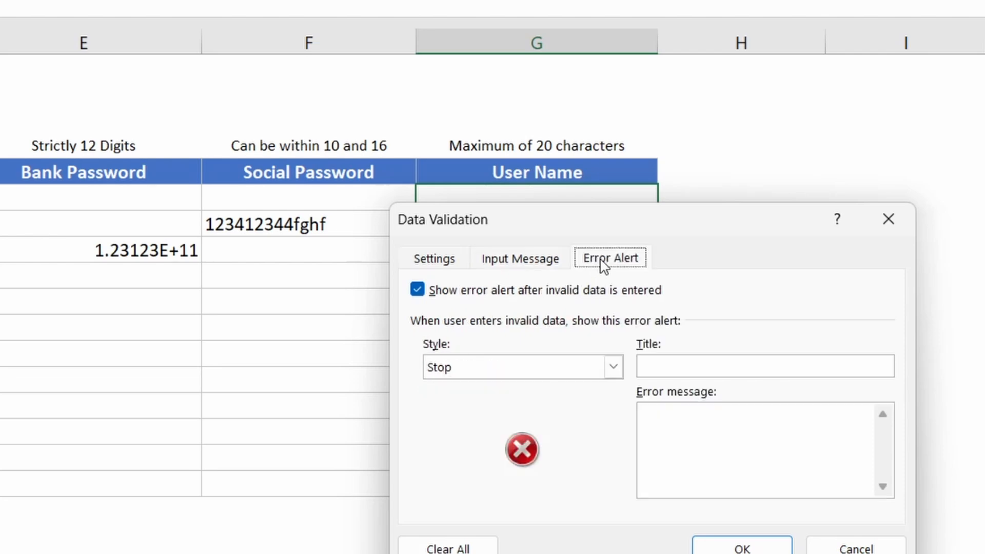
pyautogui.click(479, 370)
pyautogui.press('Tab')
pyautogui.write('Invalid Data')
pyautogui.press('Tab')
pyautogui.write('The data is greater than 20')
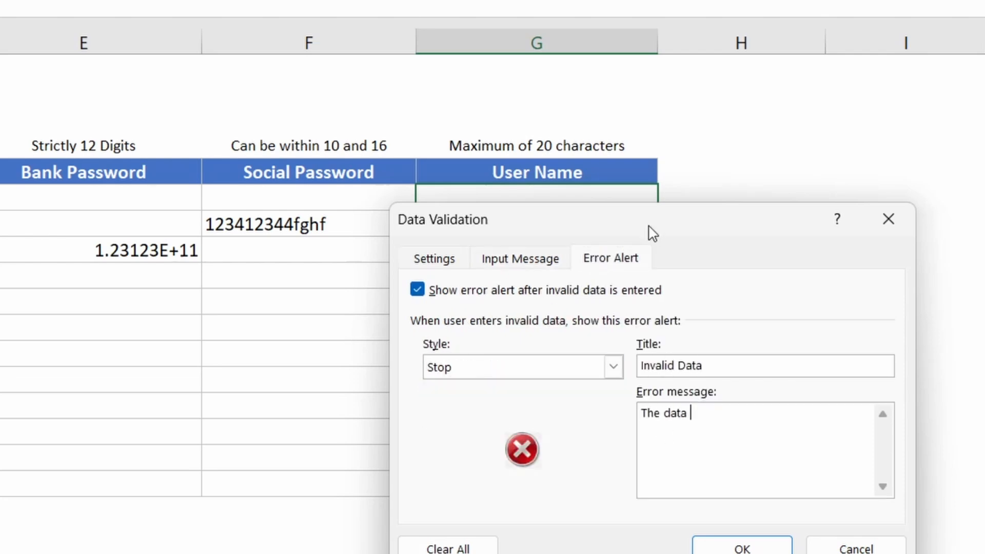
pyautogui.click(706, 415)
pyautogui.press('BackSpace')
pyautogui.press('BackSpace')
pyautogui.write('has character length greater than')
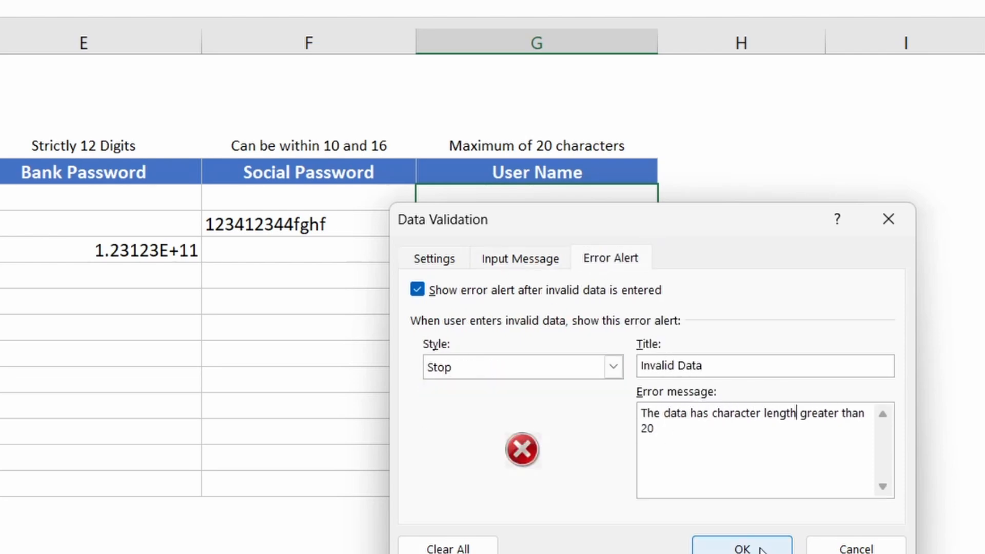
pyautogui.click(761, 550)
pyautogui.click(517, 223)
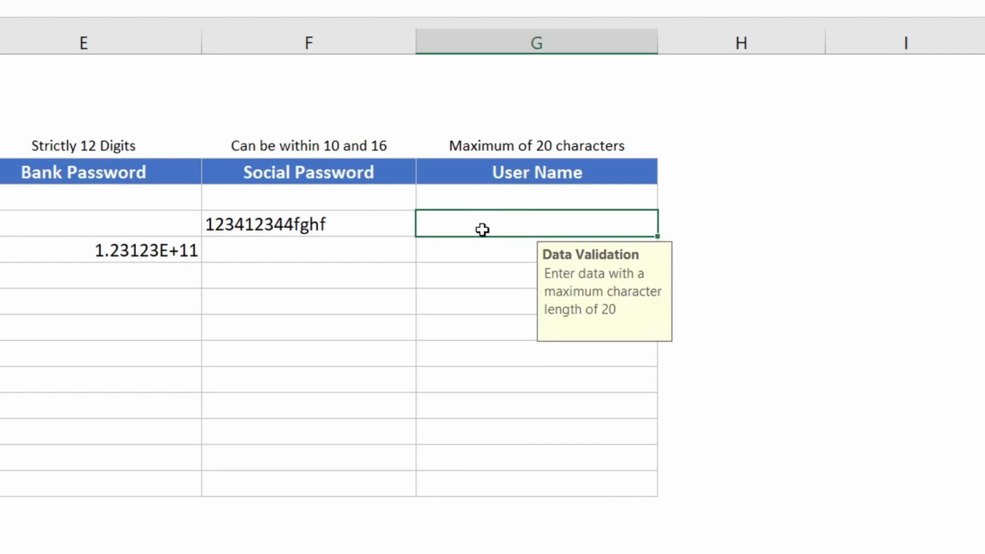
# - Test G7: an overlong user name is rejected, 'sdf' is accepted; then select the DATES table
pyautogui.write('dfghdfghdfghdfghdfghfghhfgghfghfghgfgh')
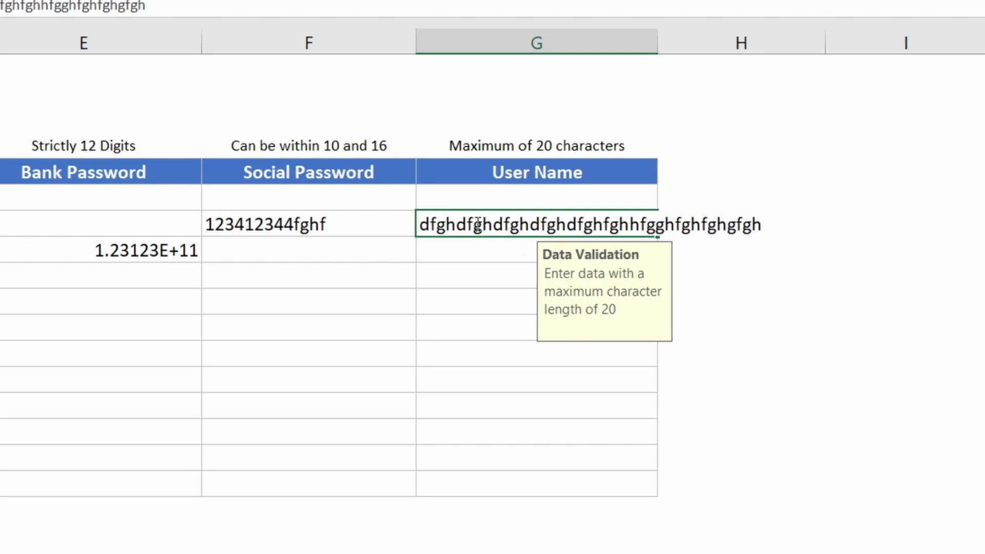
pyautogui.press('Return')
pyautogui.moveTo(438, 251); pyautogui.dragTo(574, 329)
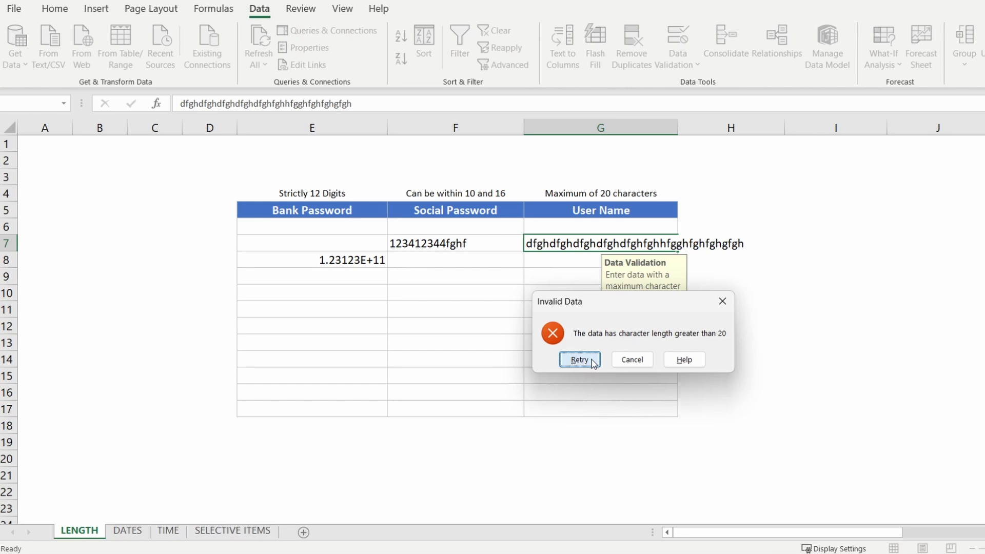
pyautogui.click(533, 400)
pyautogui.write('sdf')
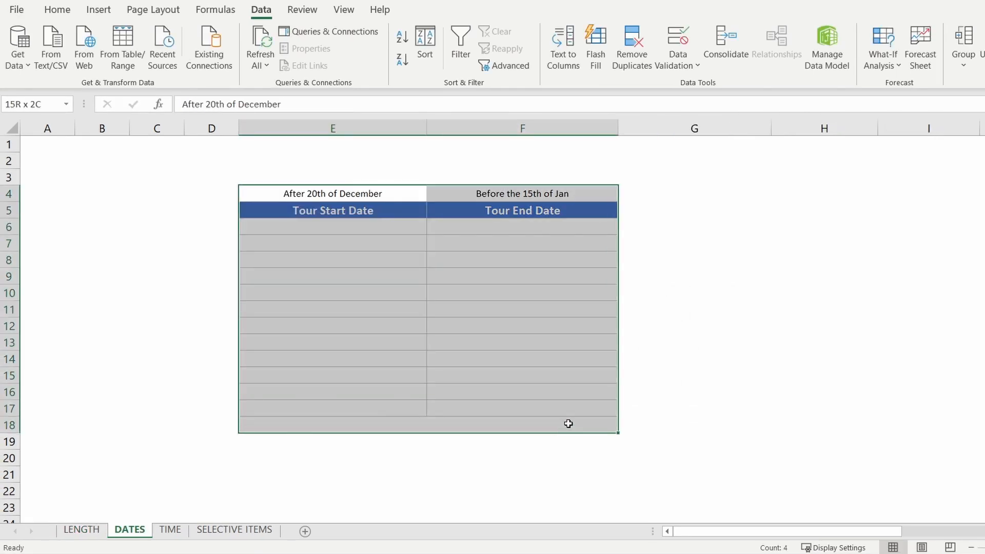
pyautogui.moveTo(568, 422); pyautogui.dragTo(574, 408)
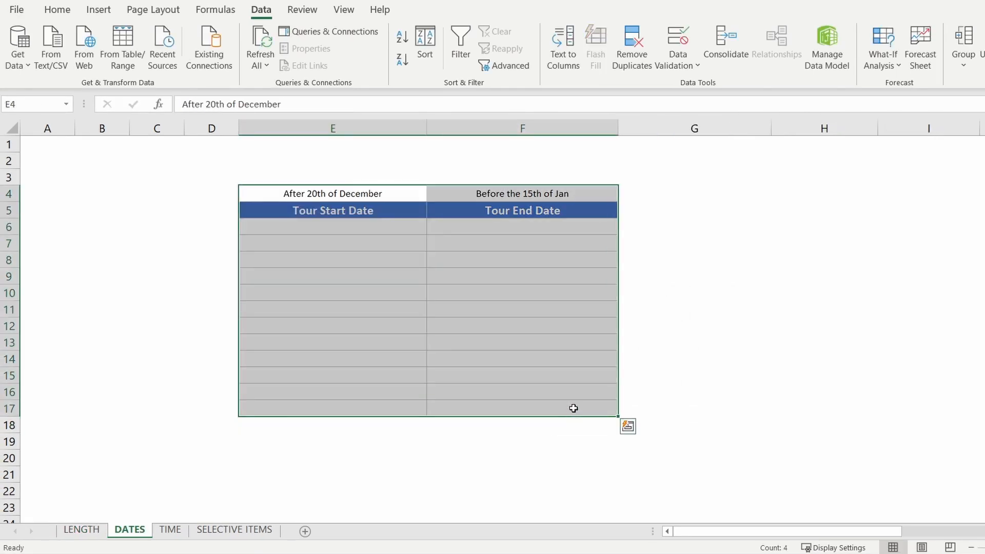
# - Restrict Tour Start Date cells E6:E17 to dates greater than 20-12-2024
pyautogui.moveTo(378, 227); pyautogui.dragTo(387, 408)
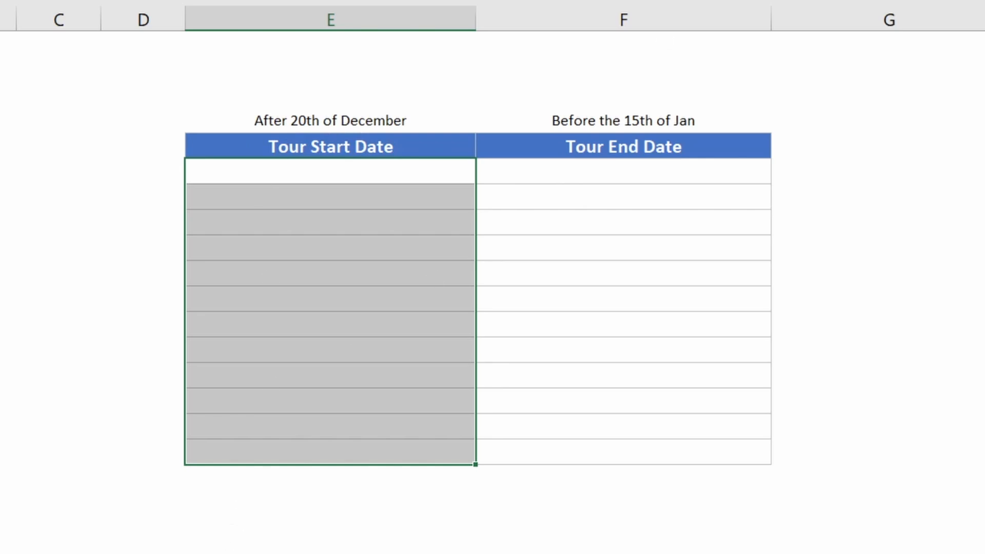
pyautogui.moveTo(714, 198); pyautogui.dragTo(675, 72)
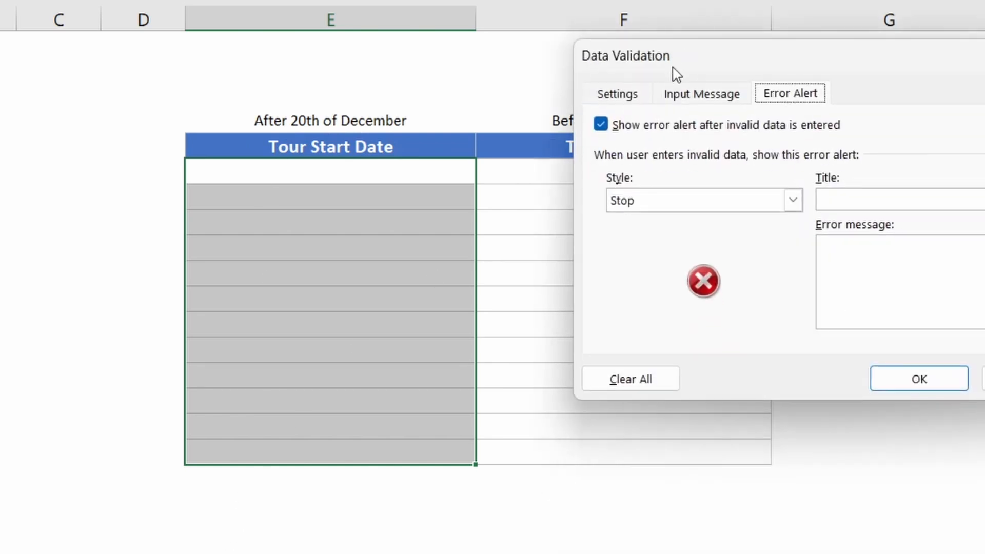
pyautogui.click(636, 96)
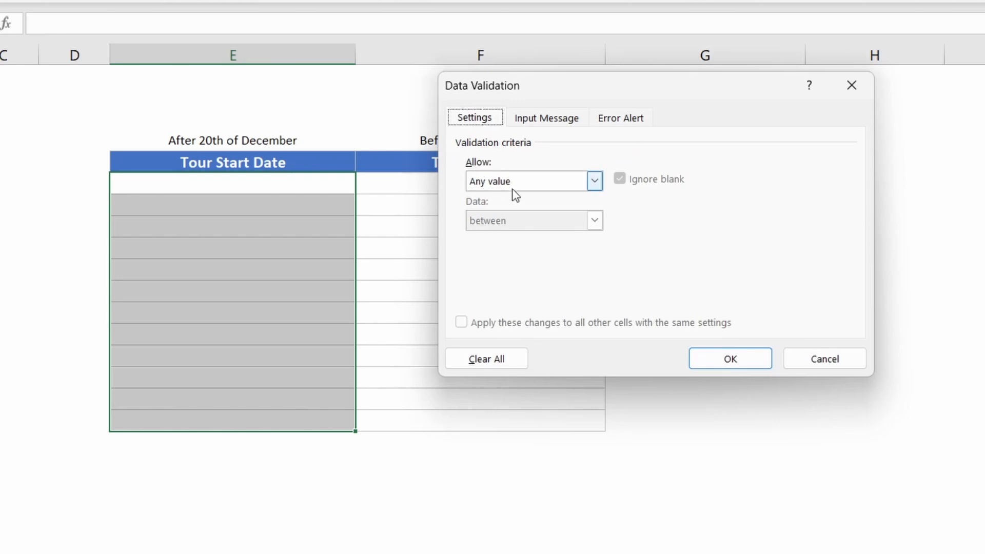
pyautogui.click(512, 187)
pyautogui.click(495, 252)
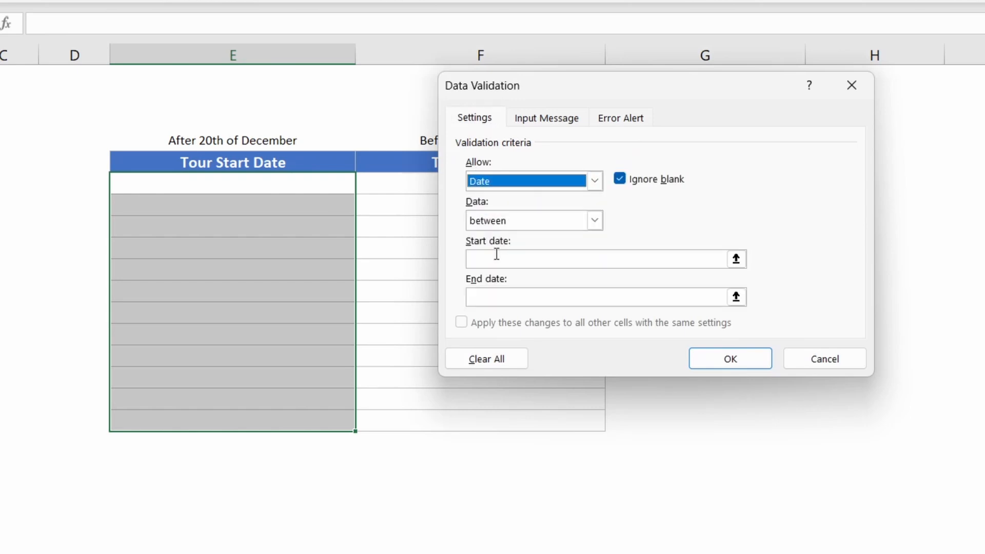
pyautogui.click(501, 222)
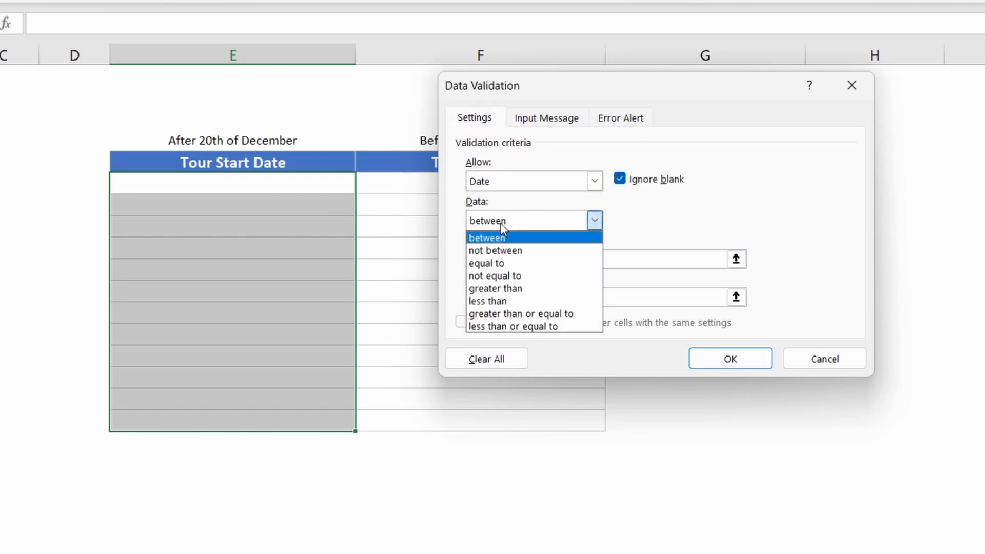
pyautogui.click(495, 289)
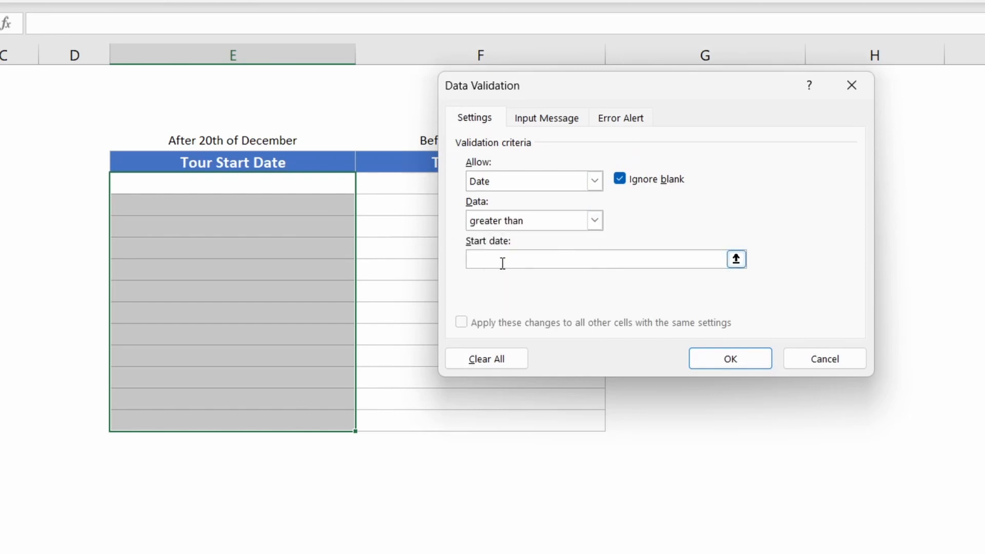
pyautogui.write('20-12-2024')
pyautogui.click(750, 356)
pyautogui.click(260, 243)
pyautogui.click(278, 198)
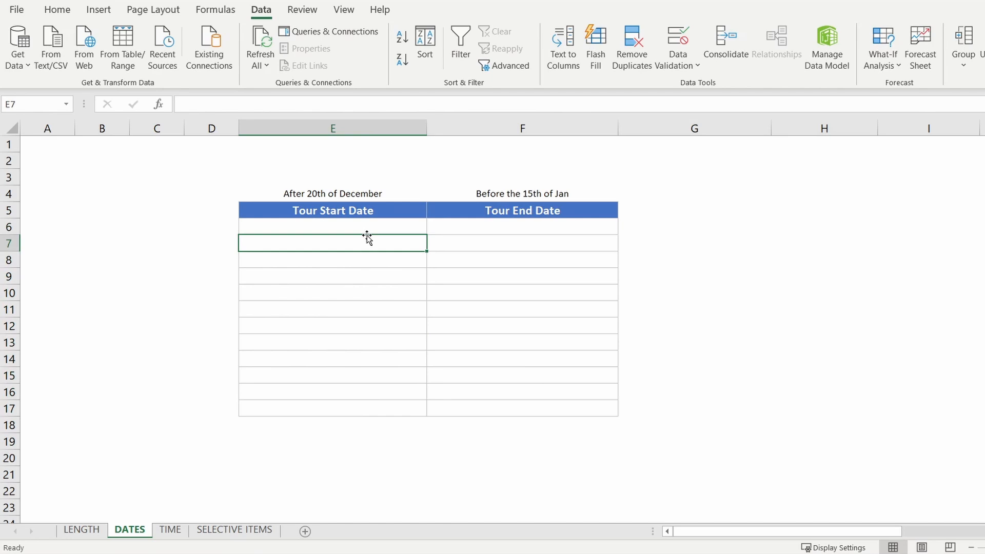
# - Enter 12-10-2024 in Tour Start Date cell E7 and retry after Excel rejects it
pyautogui.write('12-10-2024')
pyautogui.press('Return')
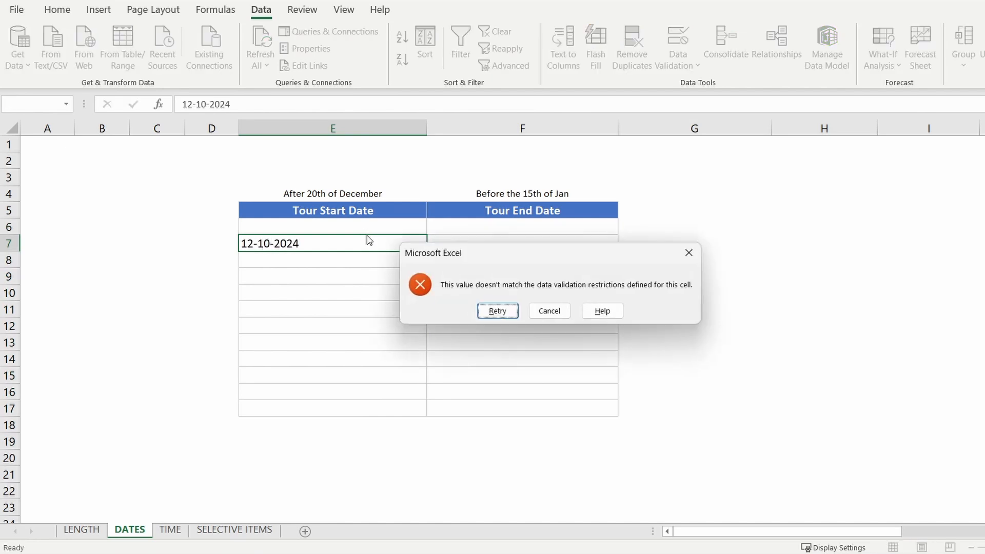
pyautogui.click(493, 311)
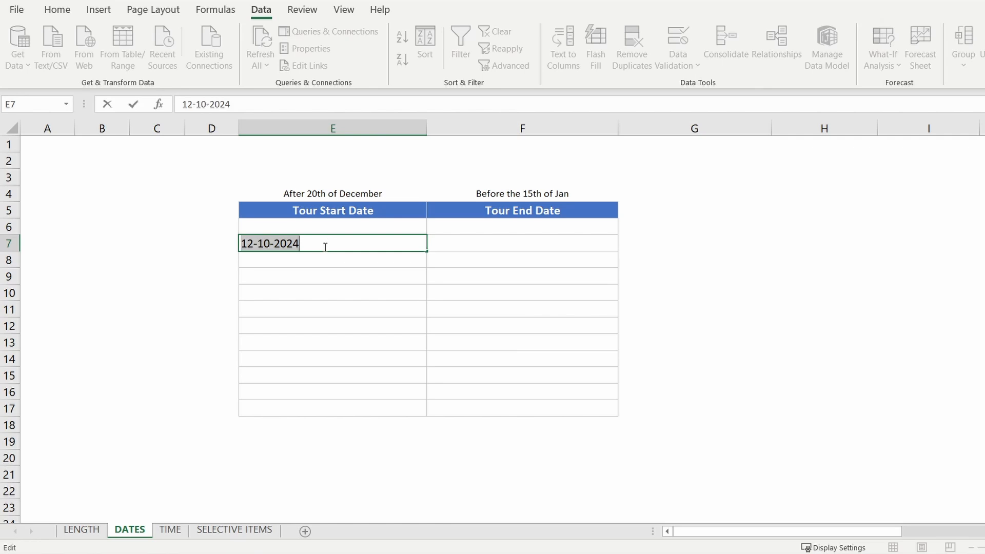
# - Correct E7 to 21-12-2024 so it is accepted, then select the Tour End Date cells
pyautogui.click(255, 244)
pyautogui.press('BackSpace')
pyautogui.press('BackSpace')
pyautogui.write('21')
pyautogui.click(271, 248)
pyautogui.press('BackSpace')
pyautogui.press('BackSpace')
pyautogui.write('2-')
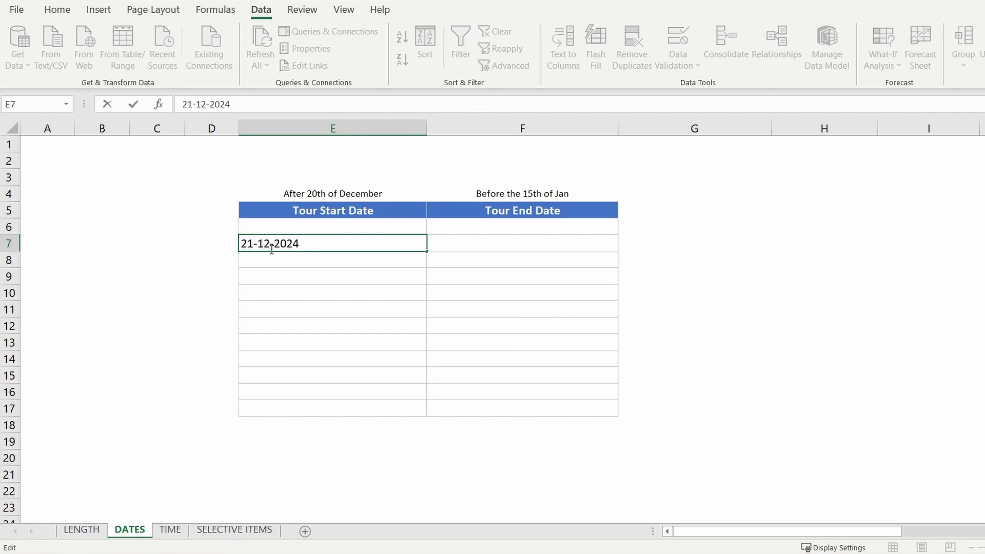
pyautogui.press('Return')
pyautogui.moveTo(515, 226); pyautogui.dragTo(549, 410)
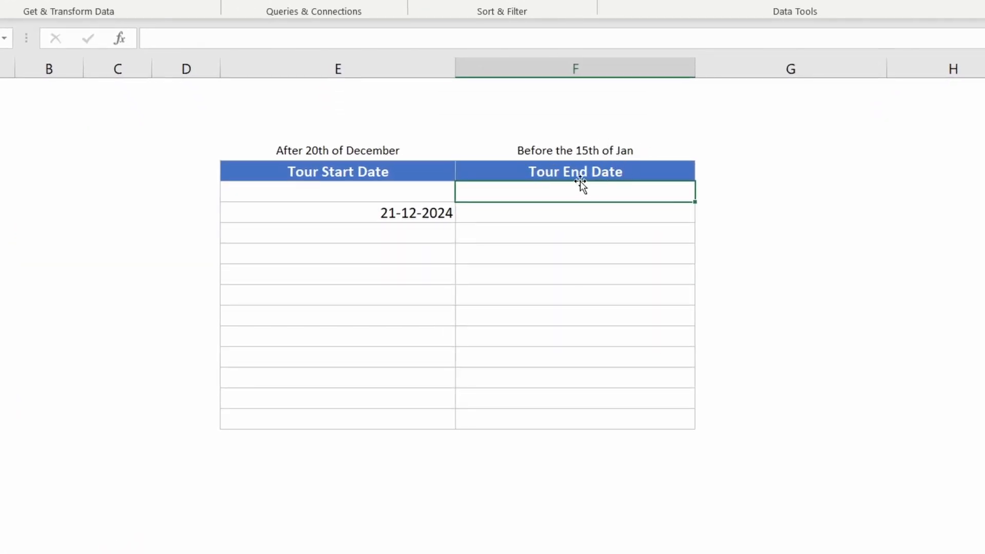
# - Give F6:F17 a Date validation rule: less than 15-01-2024
pyautogui.moveTo(582, 191); pyautogui.dragTo(590, 418)
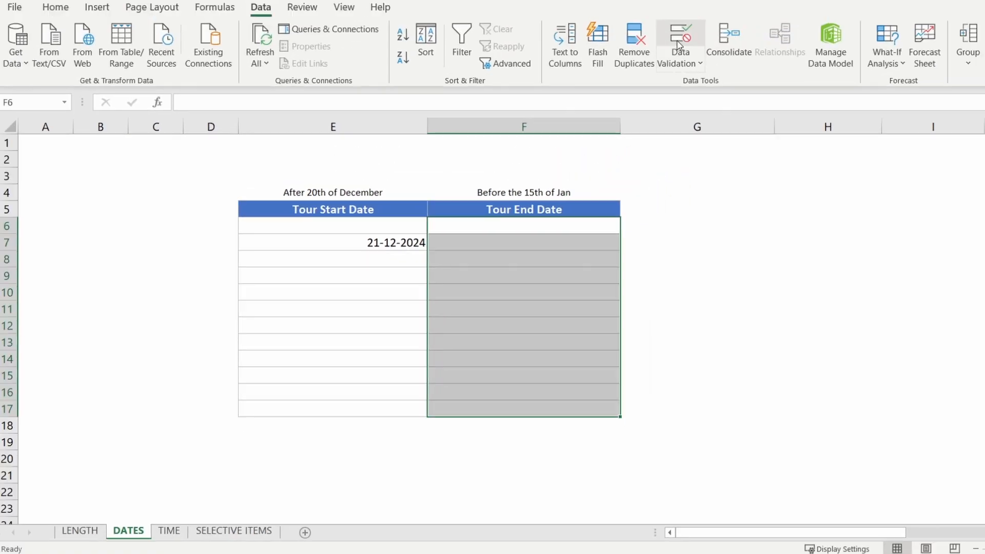
pyautogui.click(677, 46)
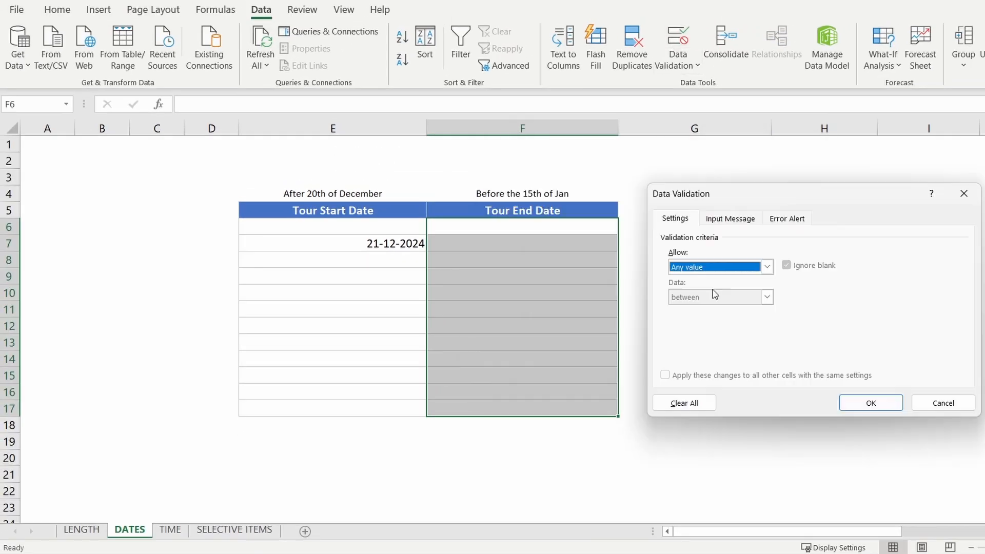
pyautogui.click(767, 268)
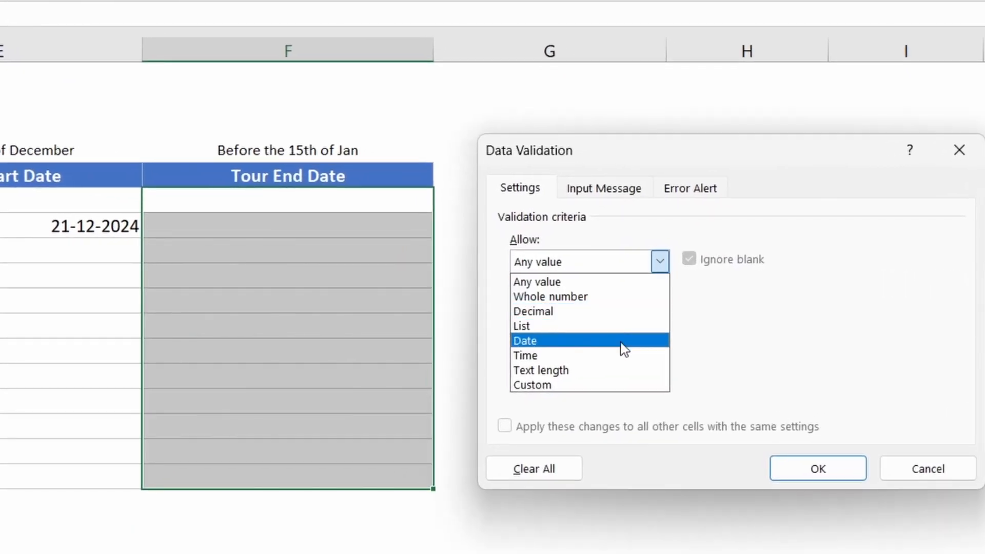
pyautogui.click(742, 322)
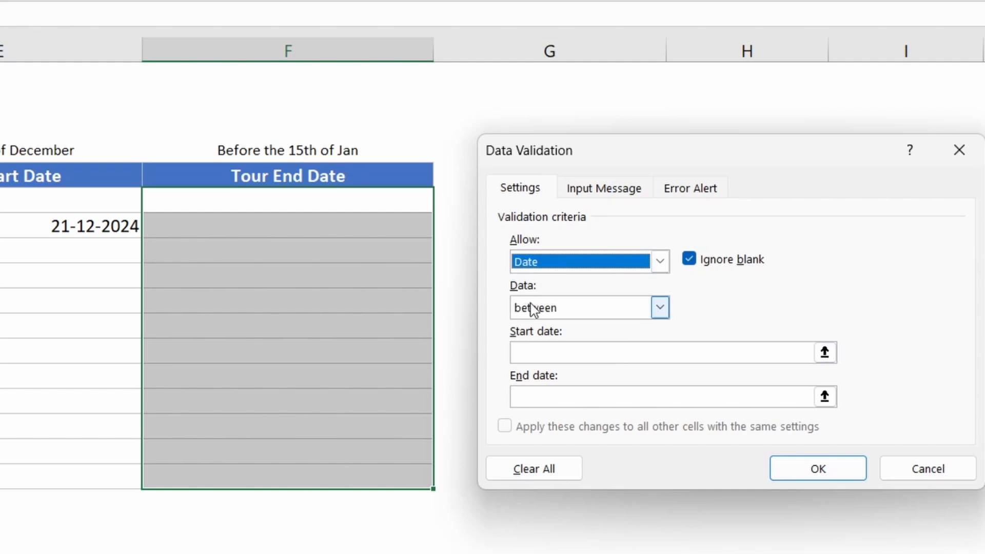
pyautogui.click(547, 311)
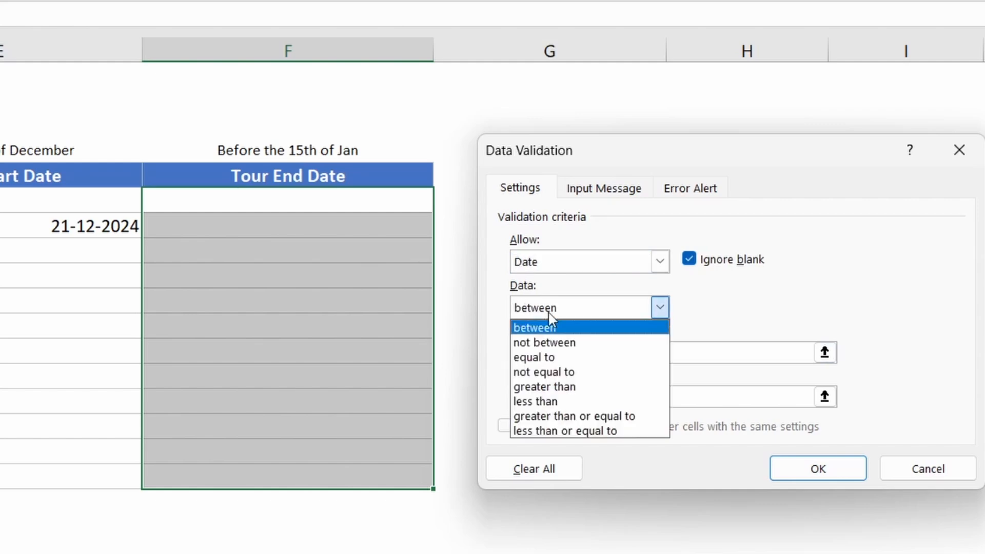
pyautogui.click(557, 405)
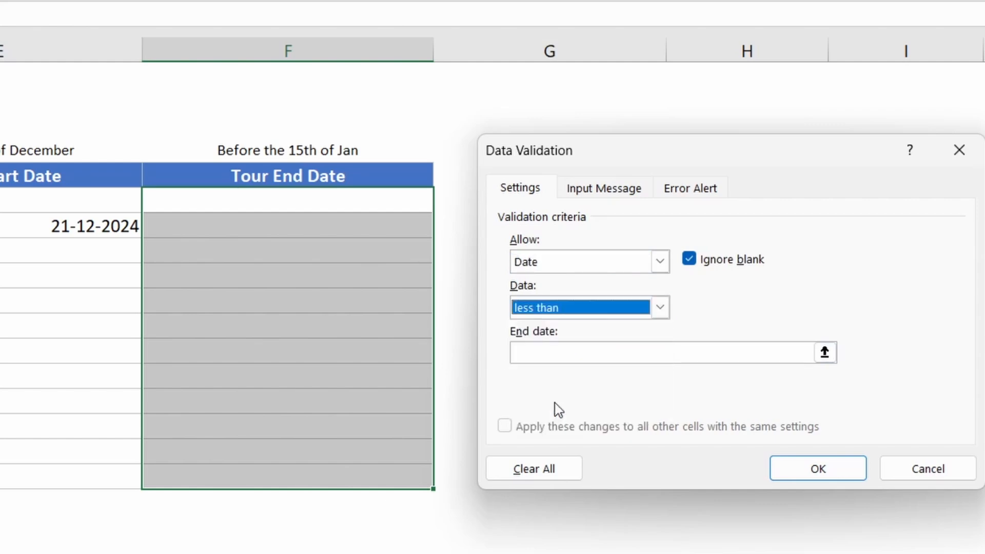
pyautogui.click(537, 354)
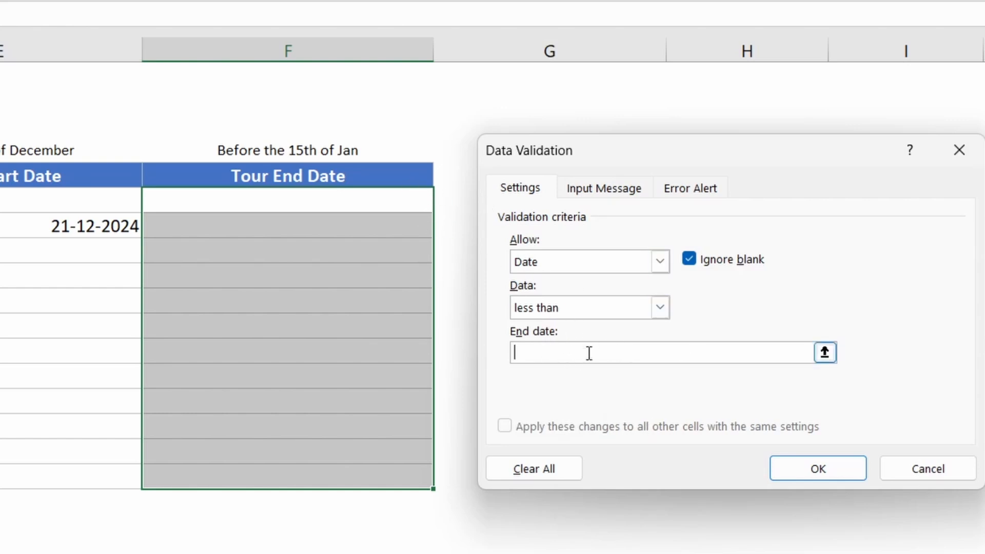
pyautogui.write('15-01-2024')
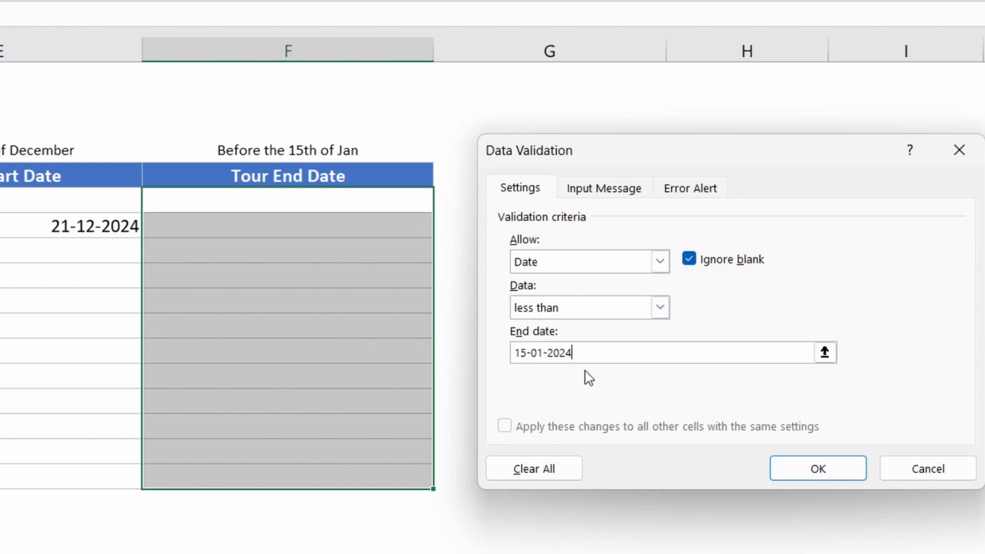
# - Apply the end-date rule and enter 10-01-2024 as a Tour End Date
pyautogui.click(798, 476)
pyautogui.click(390, 226)
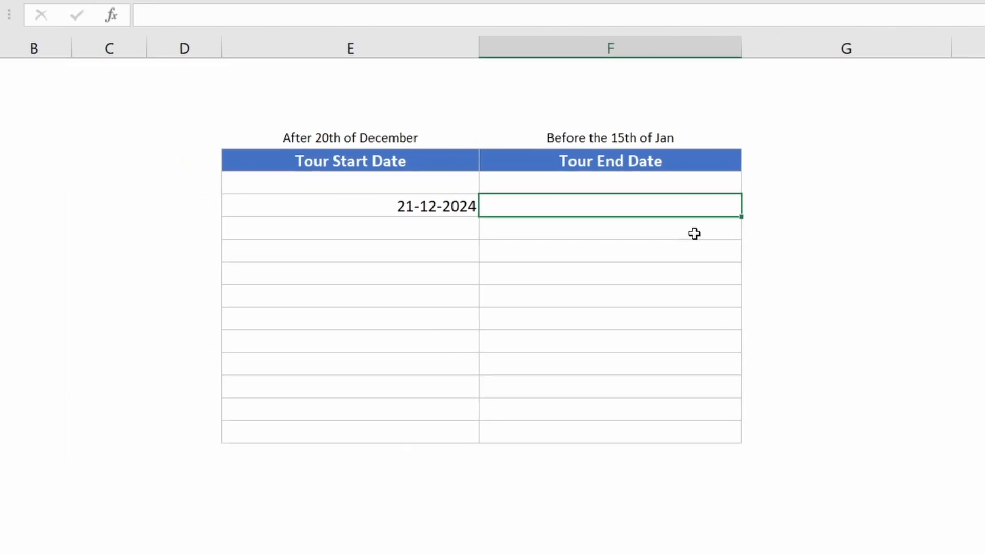
pyautogui.write('10-01-2024')
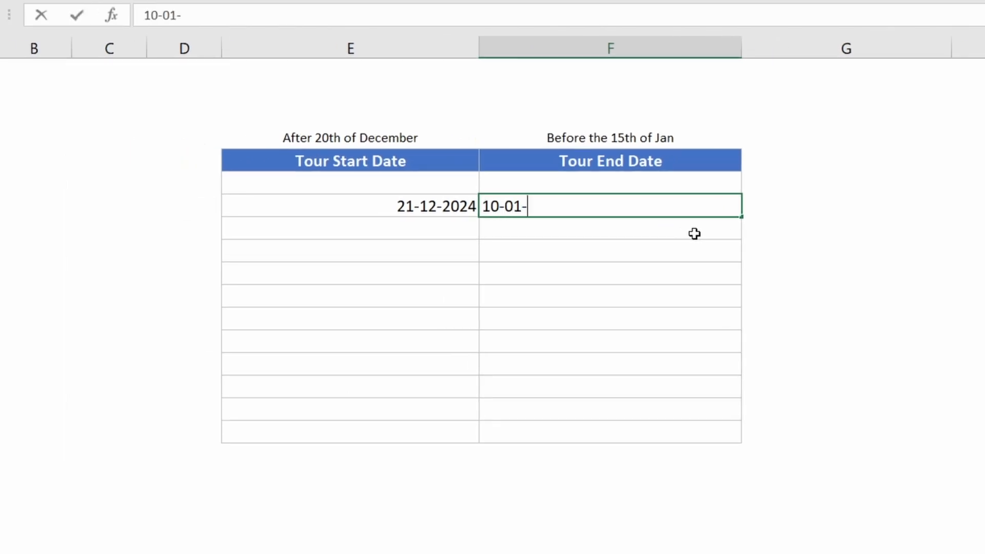
pyautogui.press('Return')
# - Change the end date to 16-01-2024 to see it rejected, then go to the Order Time table
pyautogui.click(672, 209)
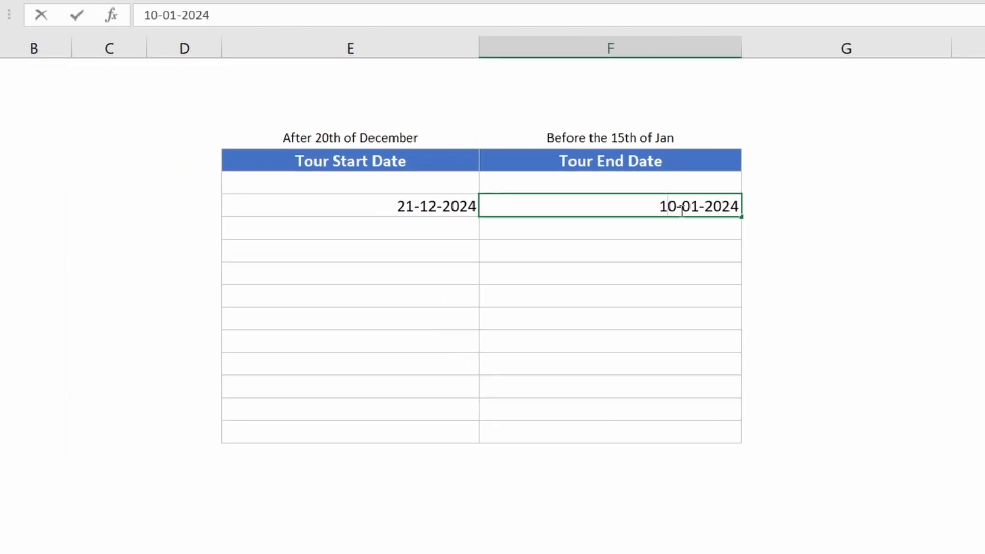
pyautogui.press('Delete')
pyautogui.write('6')
pyautogui.press('Return')
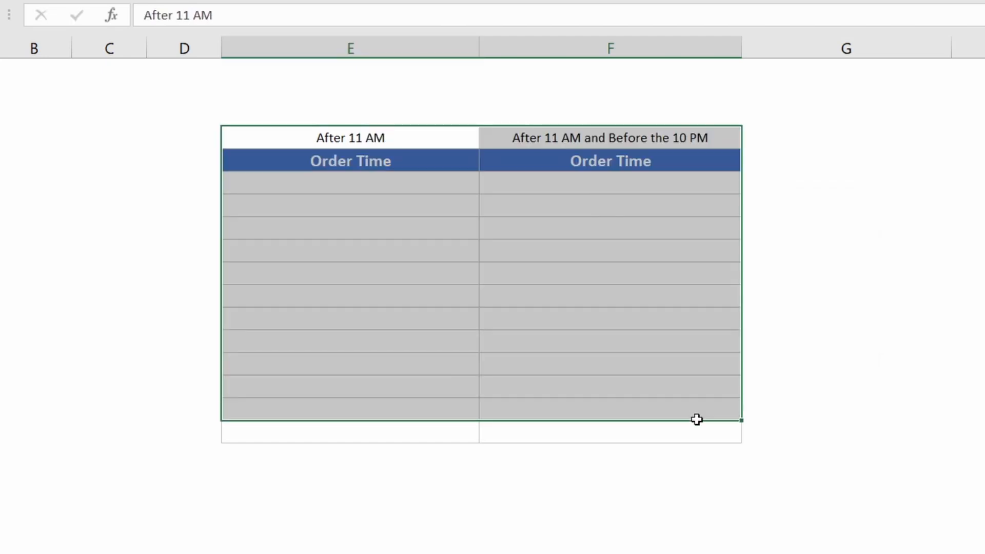
pyautogui.moveTo(697, 418); pyautogui.dragTo(691, 428)
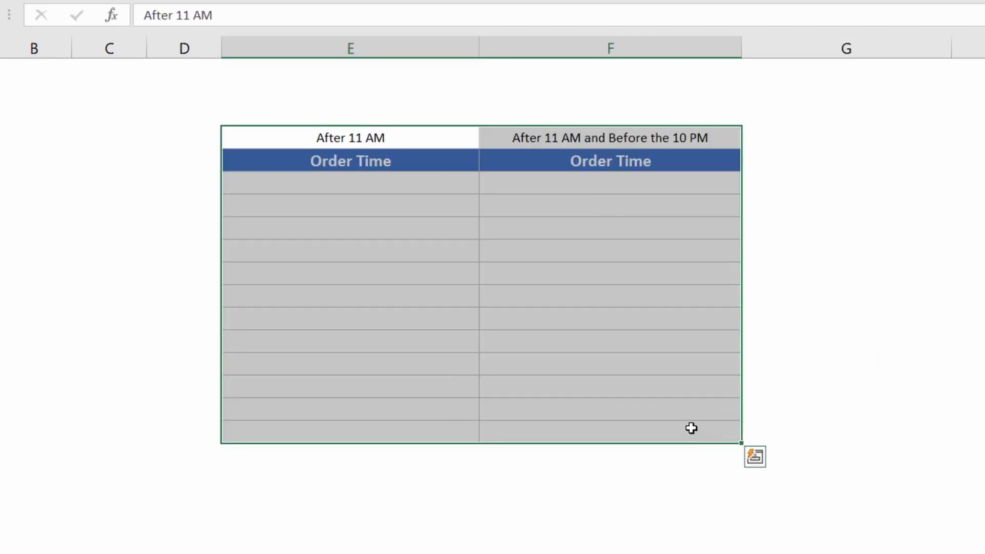
# - Give E6:E17 a Time validation rule: greater than 11:00:00 AM, using Alt+A+V+V
pyautogui.click(394, 200)
pyautogui.moveTo(376, 175); pyautogui.dragTo(368, 422)
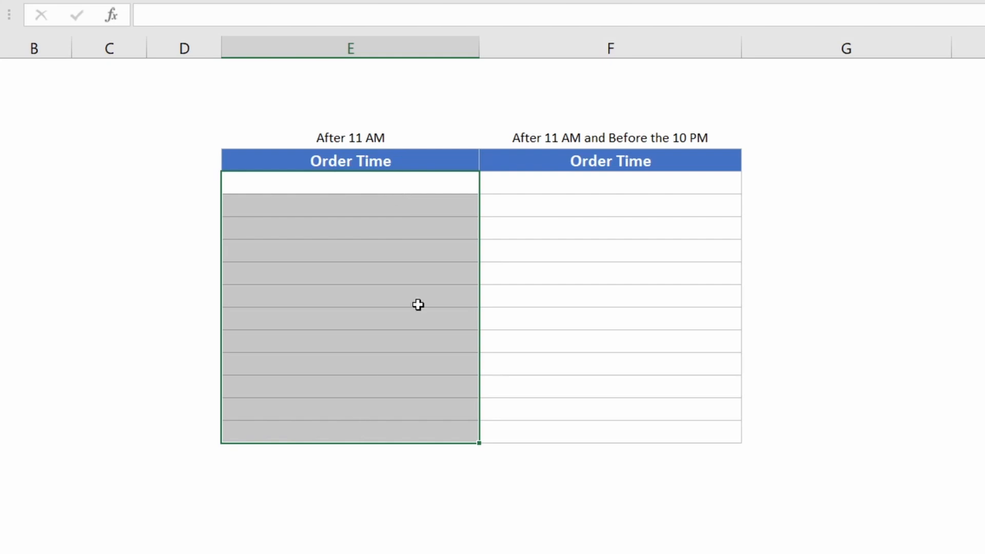
pyautogui.hotkey('alt', 'a')
pyautogui.press('v')
pyautogui.press('v')
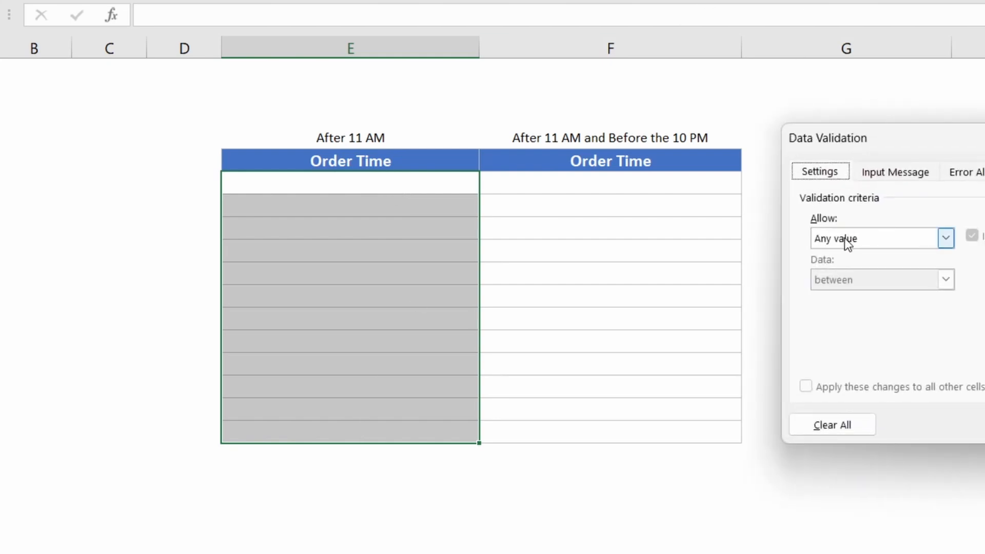
pyautogui.click(836, 238)
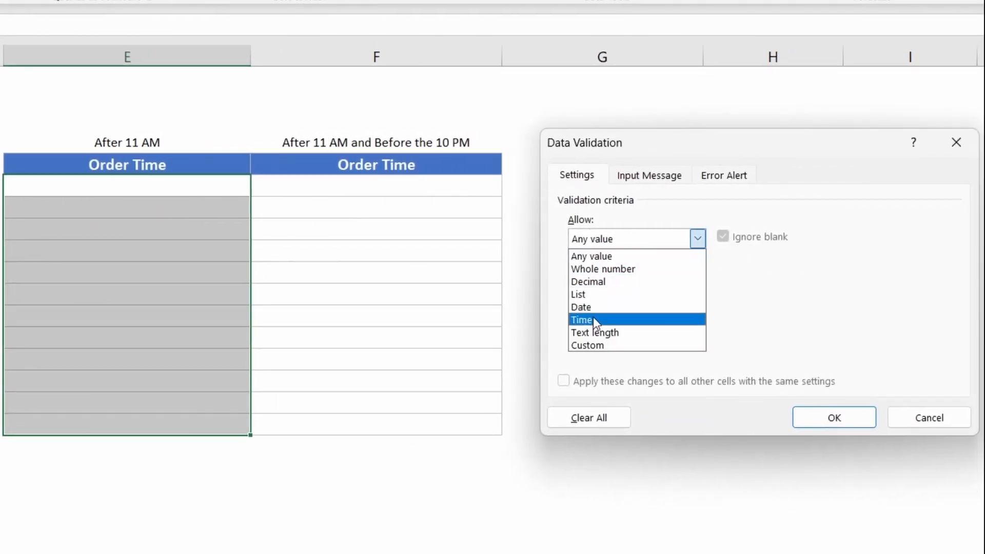
pyautogui.click(593, 319)
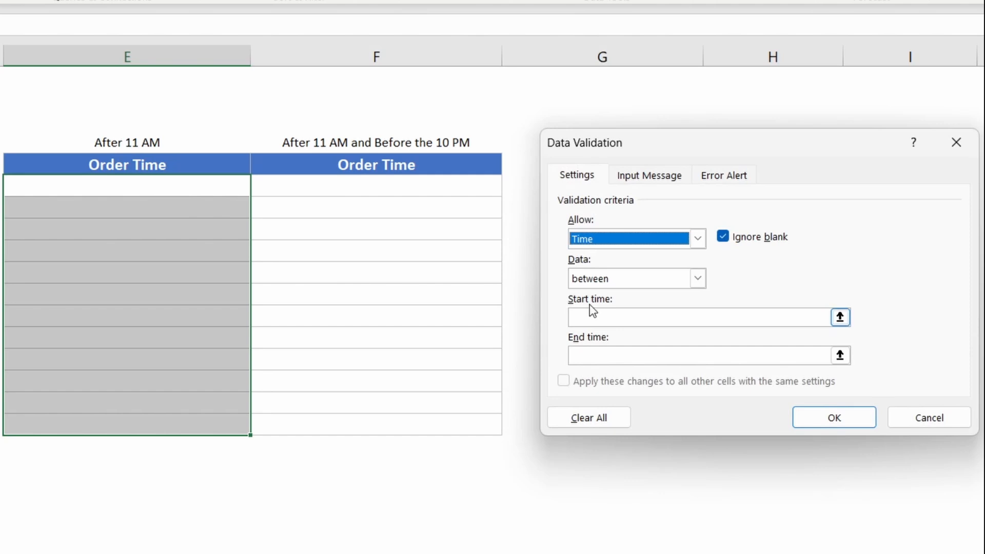
pyautogui.click(582, 278)
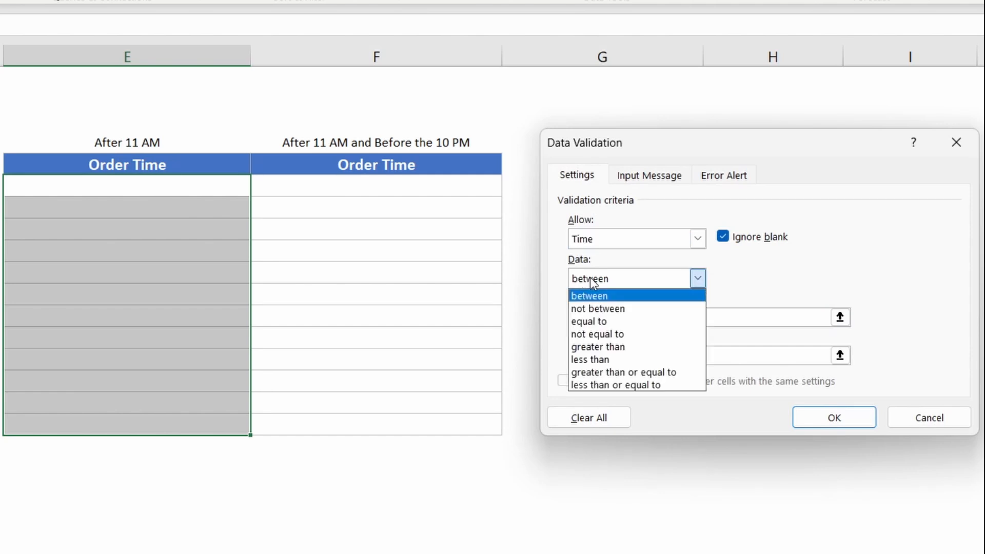
pyautogui.click(613, 348)
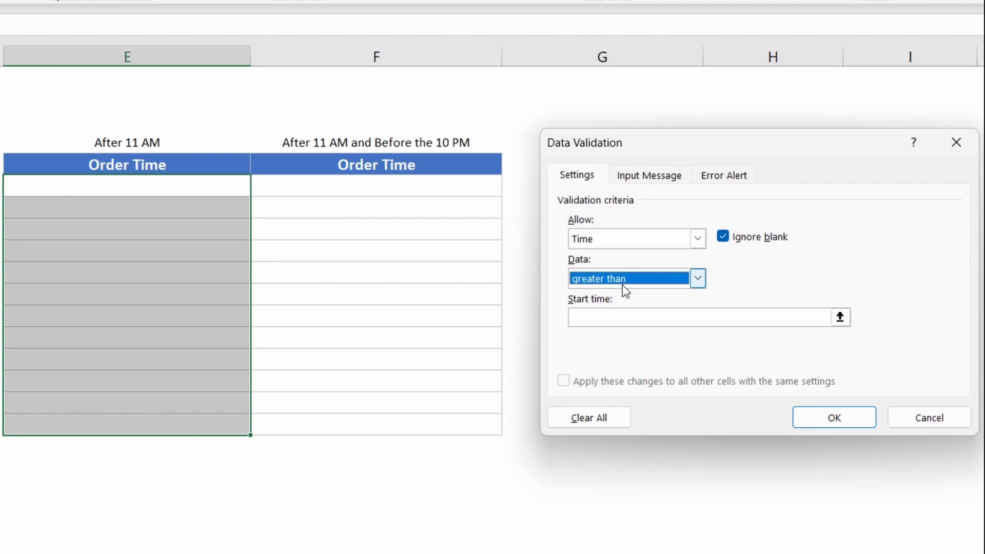
pyautogui.click(590, 319)
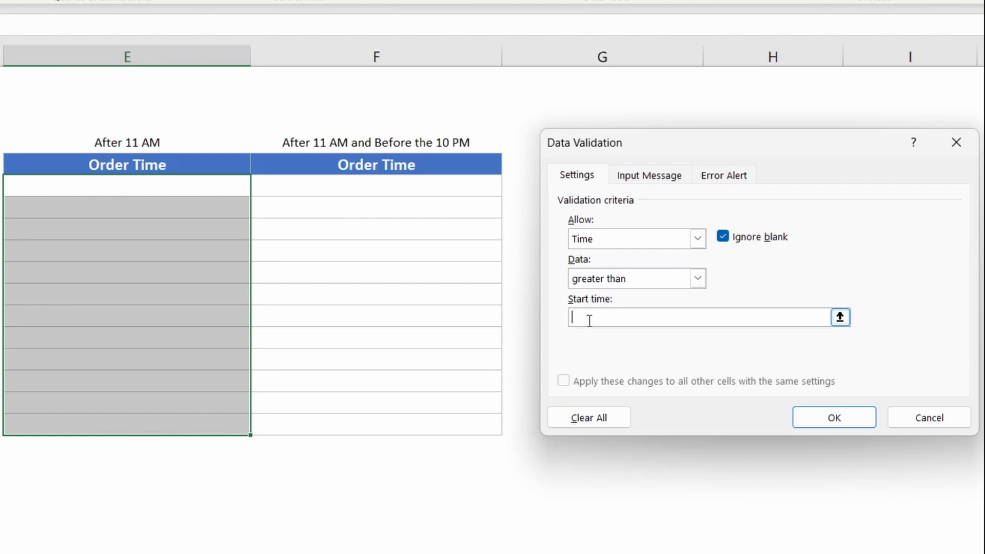
pyautogui.write('11:00:00 AM')
pyautogui.moveTo(572, 318); pyautogui.dragTo(619, 319)
pyautogui.click(646, 317)
pyautogui.moveTo(605, 320); pyautogui.dragTo(606, 322)
# - Apply the time rule and test 9:00 in the After 11 AM column, cancelling the error
pyautogui.click(852, 420)
pyautogui.click(189, 260)
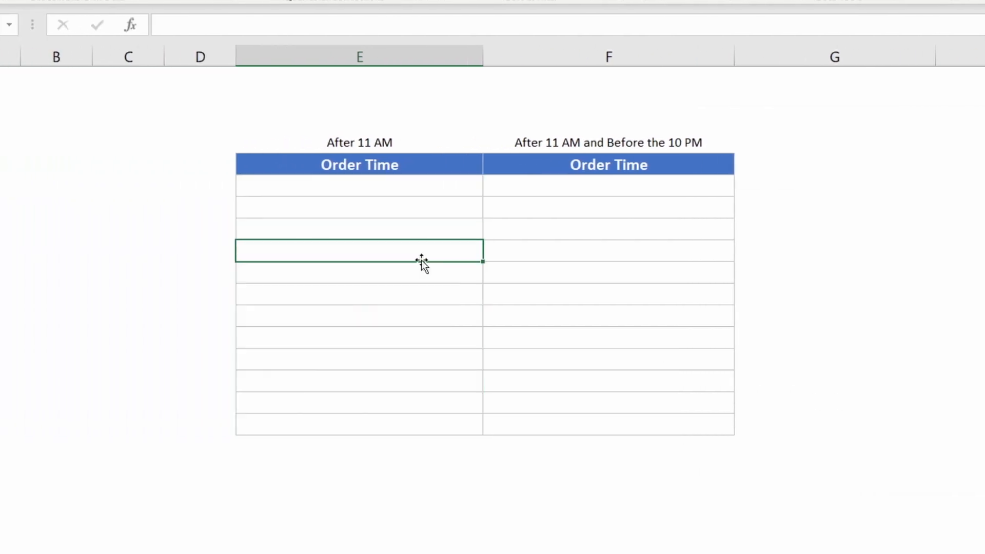
pyautogui.click(410, 210)
pyautogui.write('9:00')
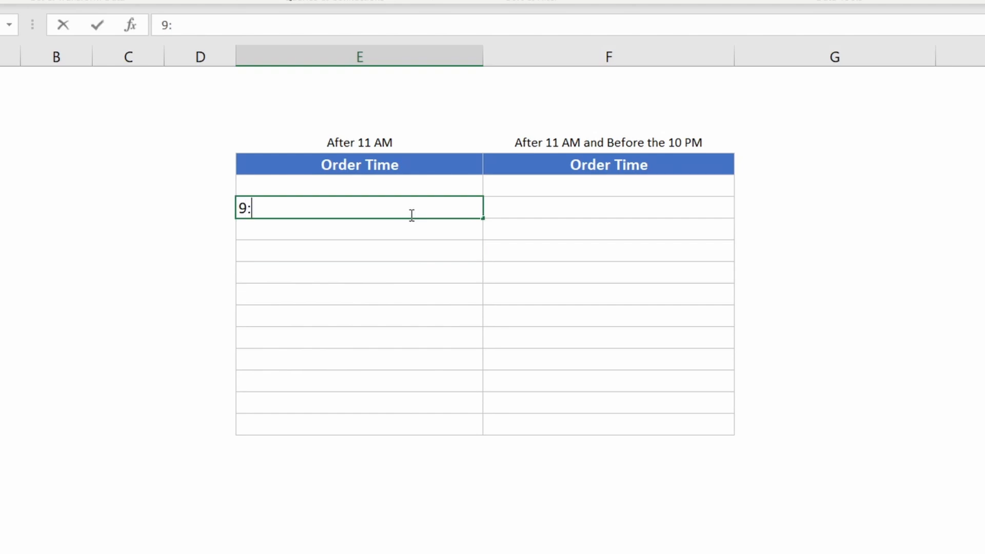
pyautogui.press('Return')
pyautogui.click(642, 295)
# - Enter 12:00, cancel a rejected retry of 9, then open Data Validation for column F's order cells
pyautogui.write('12')
pyautogui.press('Return')
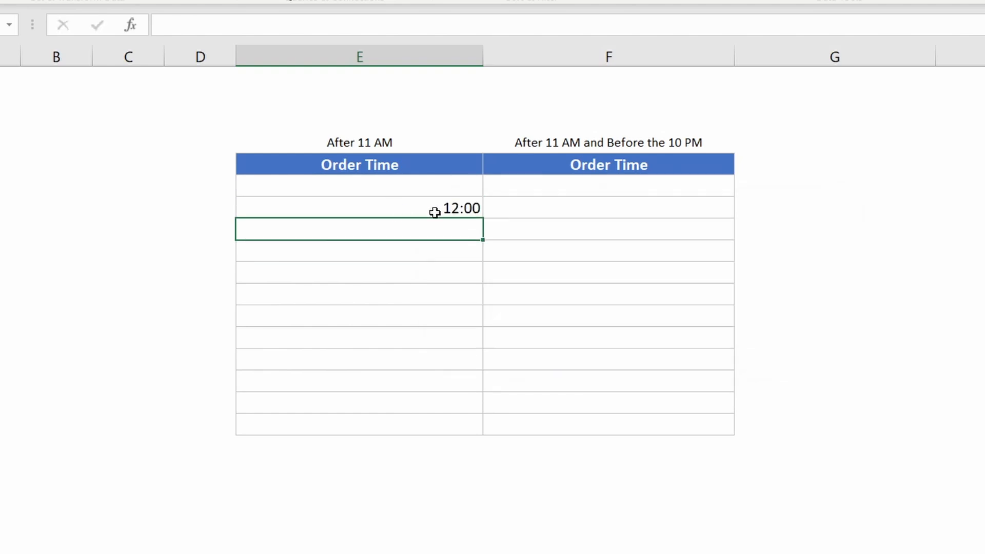
pyautogui.doubleClick(435, 209)
pyautogui.press('BackSpace')
pyautogui.press('BackSpace')
pyautogui.write('9')
pyautogui.press('Return')
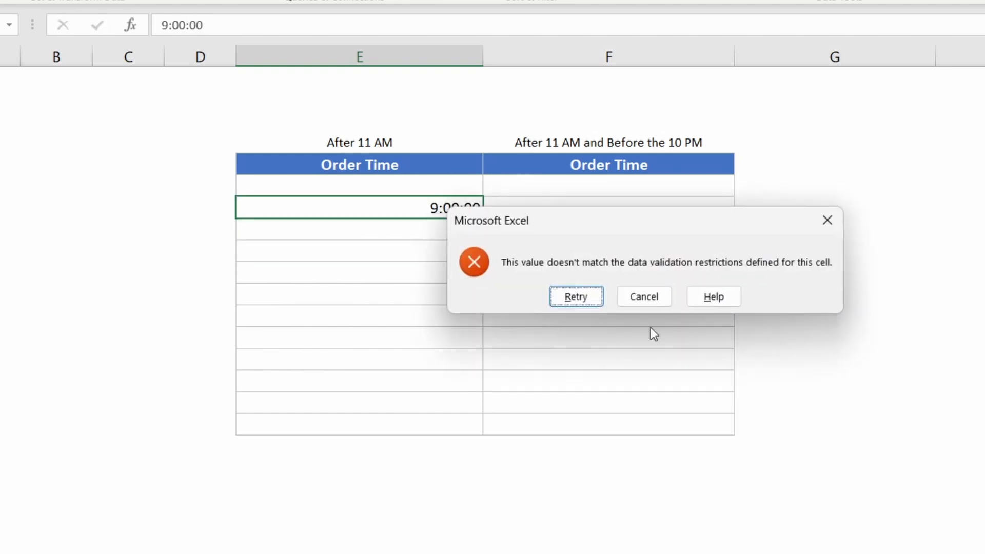
pyautogui.click(640, 301)
pyautogui.moveTo(569, 186); pyautogui.dragTo(628, 420)
pyautogui.click(561, 268)
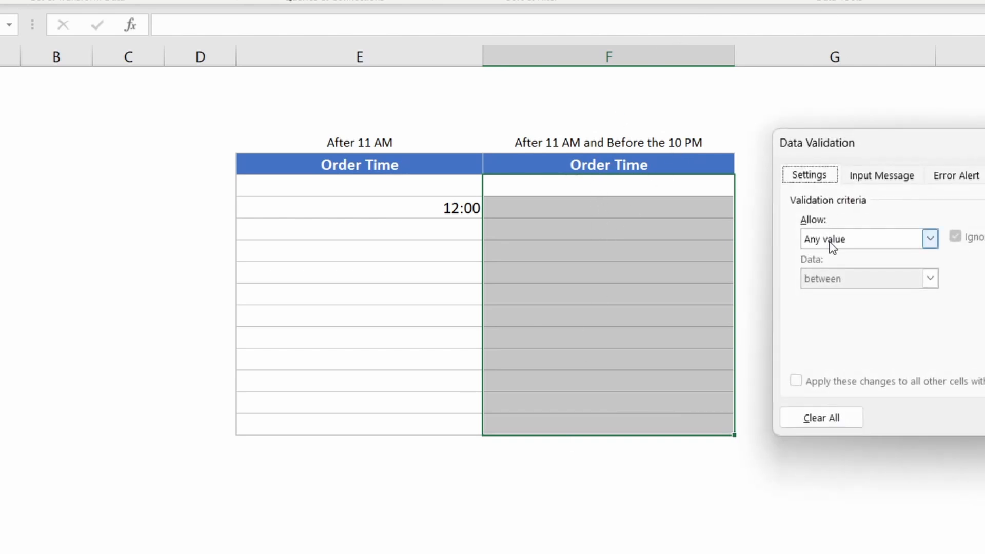
# - Restrict column F order times to between 11:00:00 AM and 10:00:00 PM
pyautogui.click(828, 240)
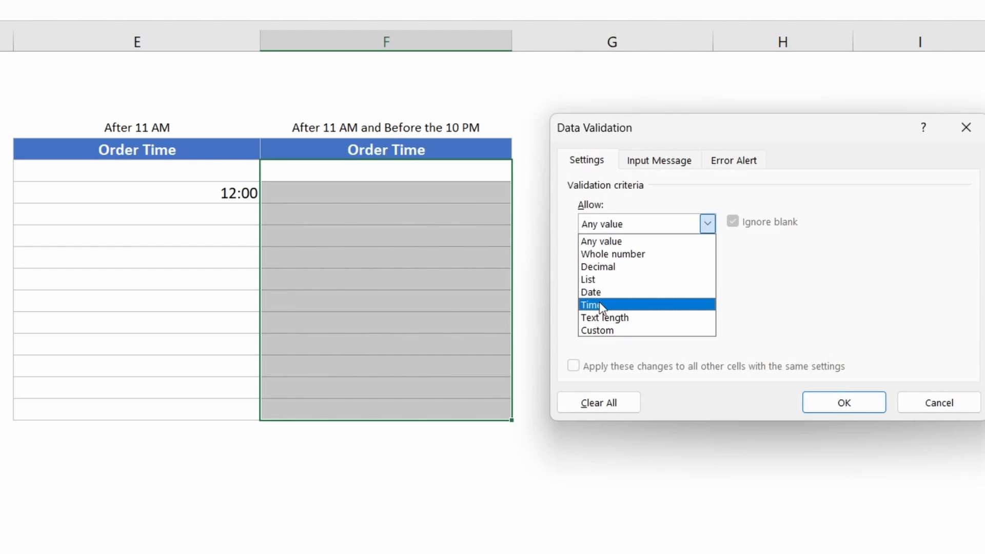
pyautogui.click(600, 304)
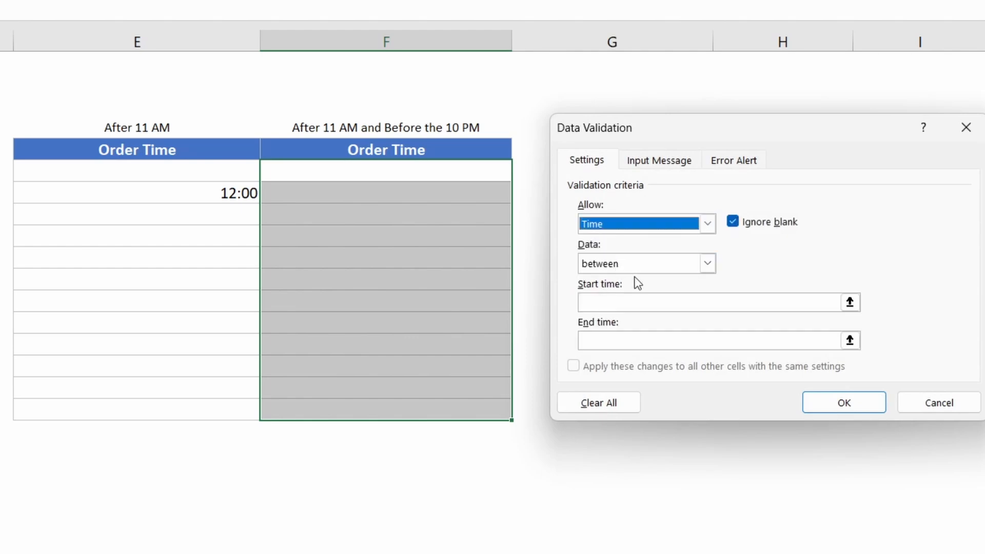
pyautogui.click(632, 299)
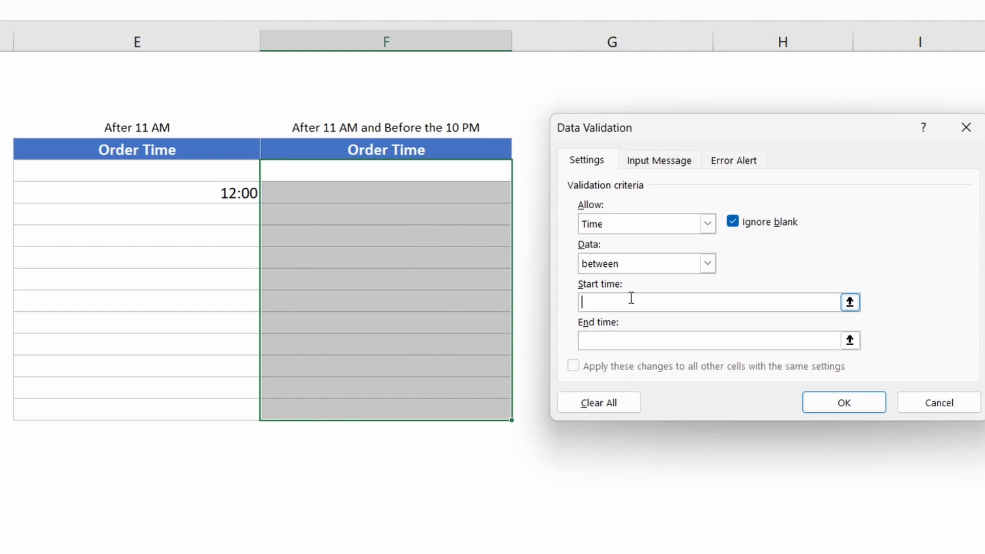
pyautogui.write('11:00:00 AM')
pyautogui.click(602, 342)
pyautogui.write('10:00:00 PM')
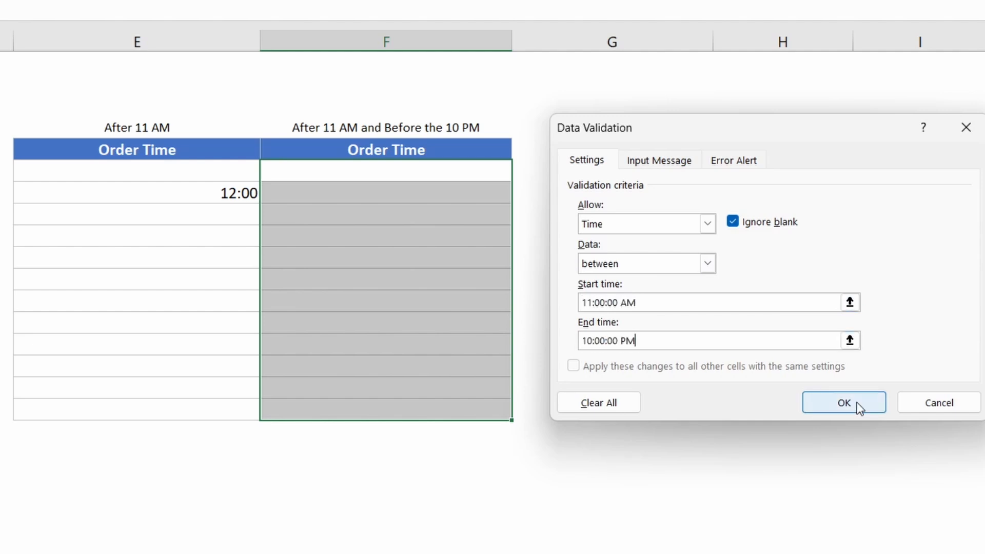
pyautogui.click(852, 402)
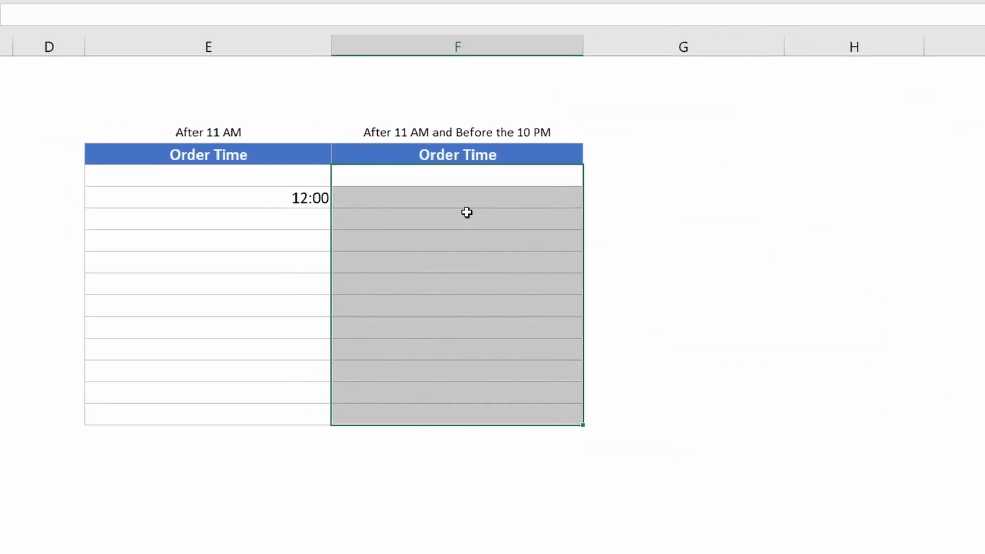
# - Enter 12:00 PM in column F, then try changing it to 10 and cancel the rejection
pyautogui.click(400, 207)
pyautogui.write('12:00 ')
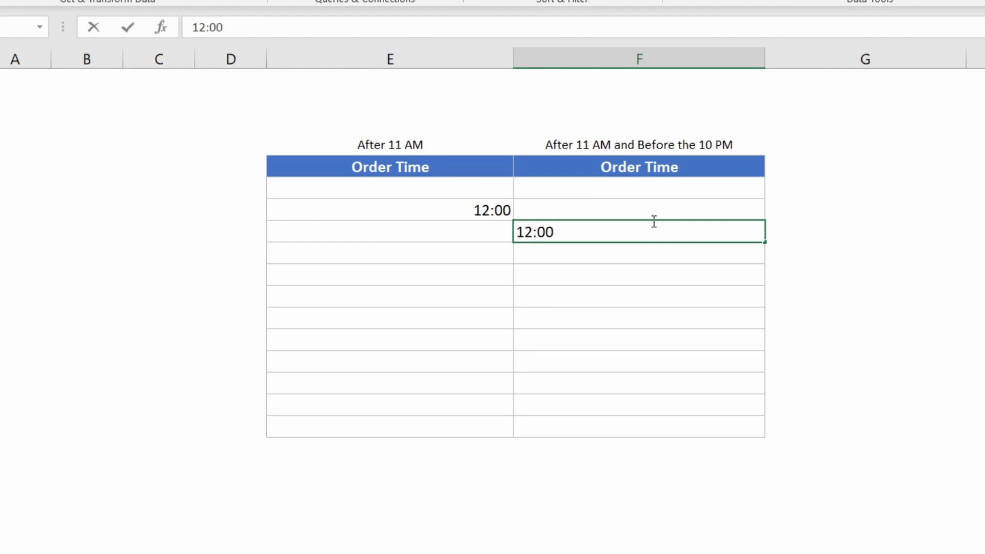
pyautogui.write('PM')
pyautogui.press('Return')
pyautogui.doubleClick(699, 233)
pyautogui.moveTo(720, 232); pyautogui.dragTo(707, 232)
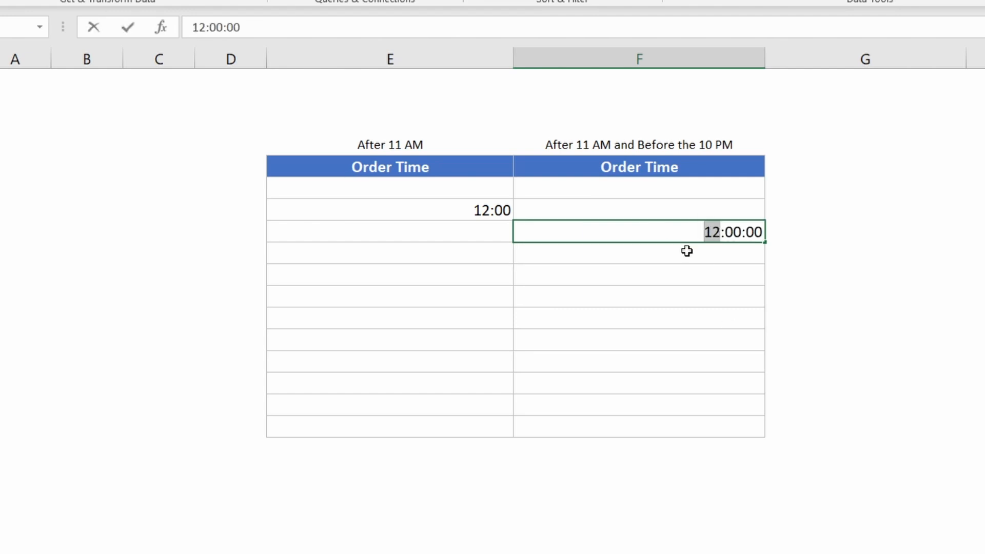
pyautogui.write('10')
pyautogui.press('Return')
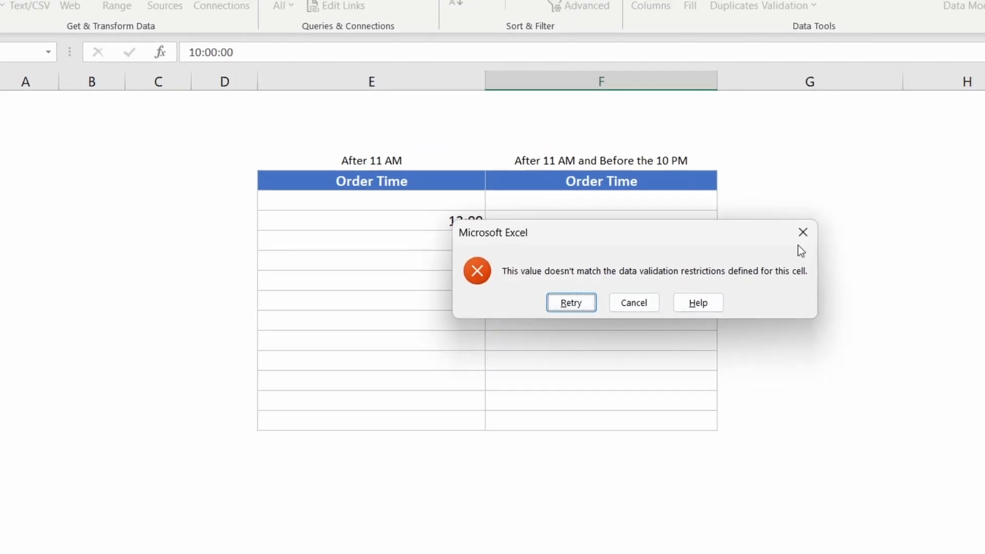
pyautogui.click(857, 222)
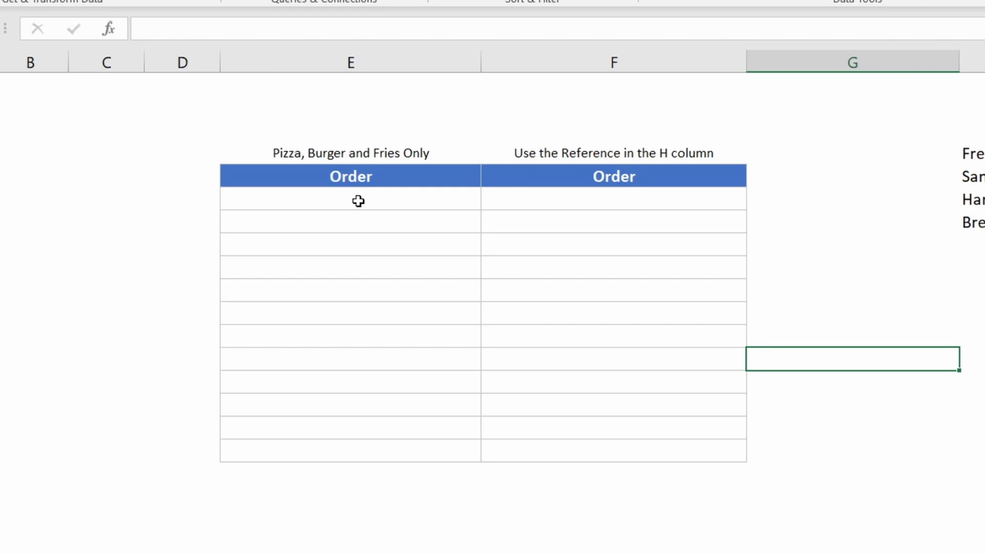
# - Set a List validation on the column E order cells with source Pizza,Burger,Fries
pyautogui.moveTo(358, 201); pyautogui.dragTo(359, 457)
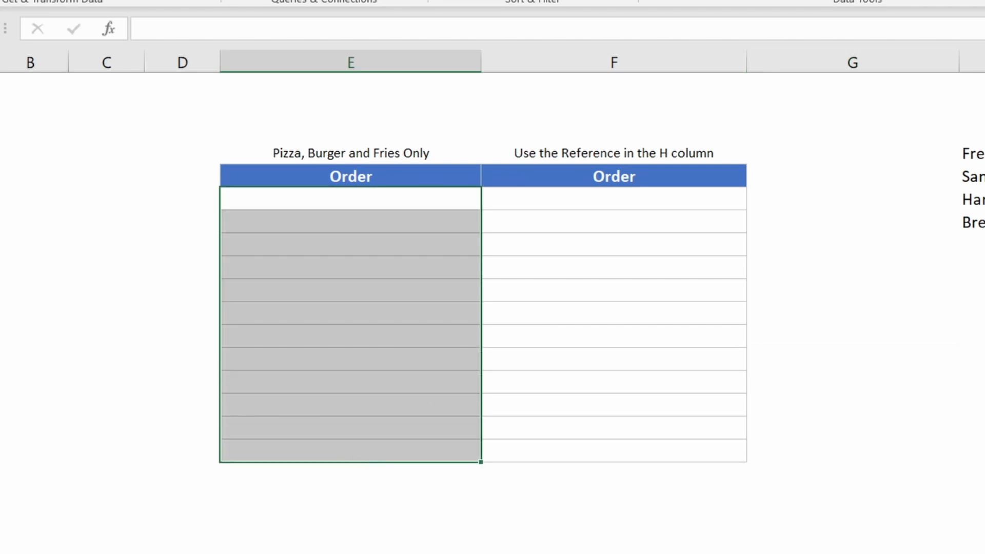
pyautogui.click(820, 1)
pyautogui.click(578, 315)
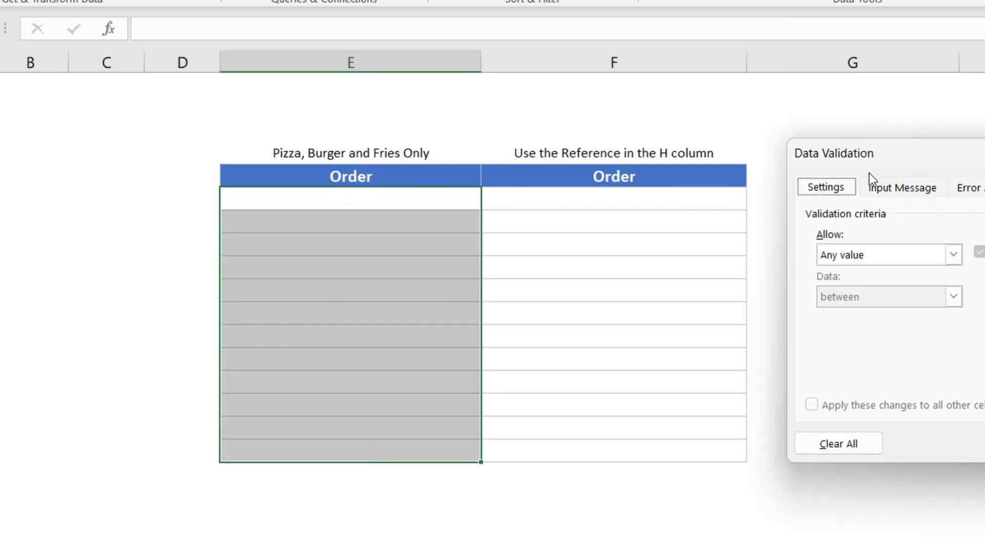
pyautogui.click(860, 258)
pyautogui.click(870, 313)
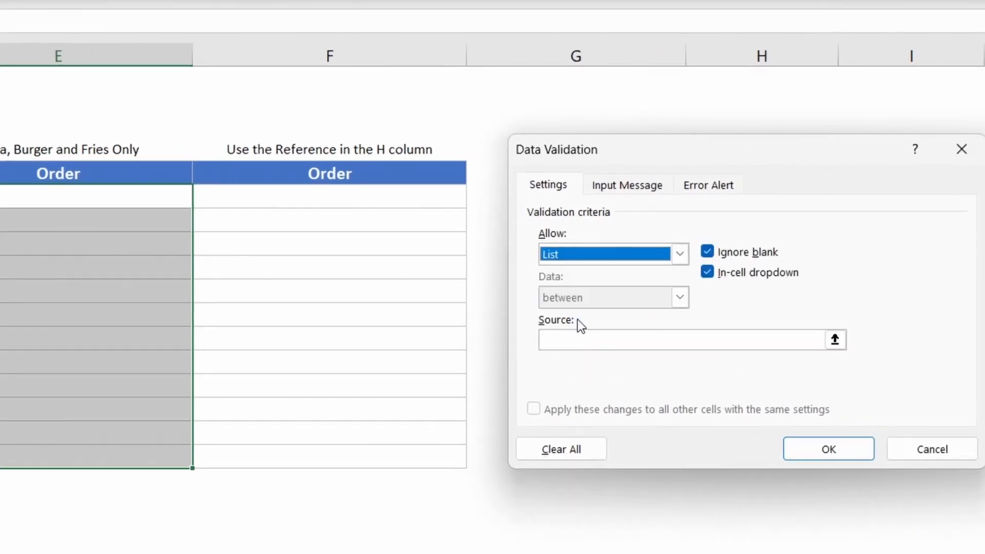
pyautogui.click(592, 344)
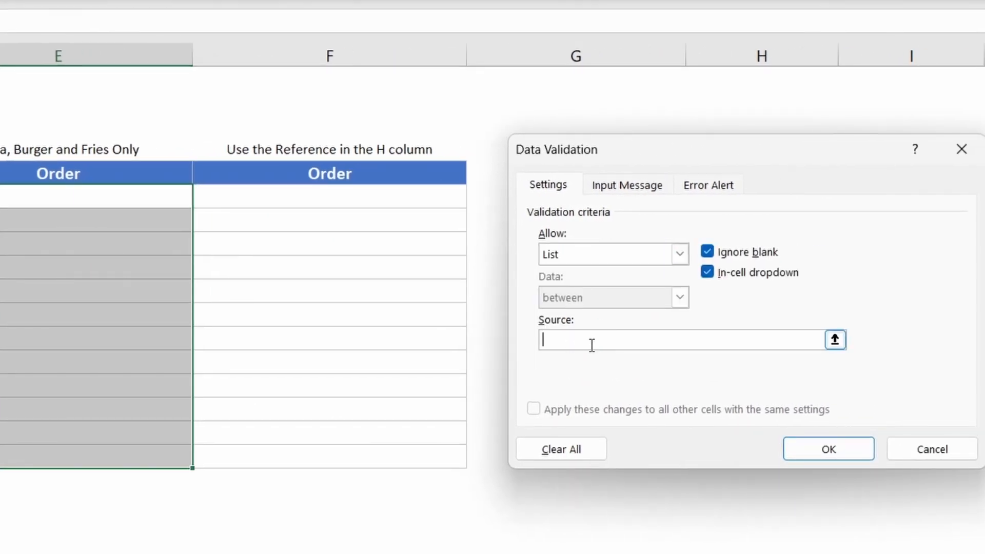
pyautogui.write('plZ')
pyautogui.press('BackSpace')
pyautogui.press('BackSpace')
pyautogui.press('BackSpace')
pyautogui.write('Pizza,Burger,Fries')
pyautogui.press('Return')
# - Apply the list rule and choose Fries from the first Order cell's dropdown
pyautogui.click(148, 204)
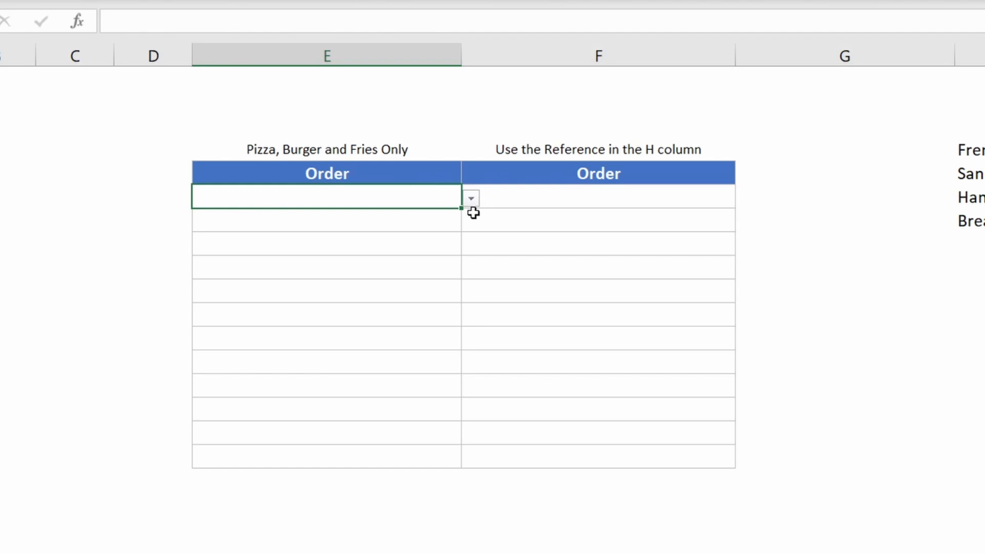
pyautogui.click(470, 199)
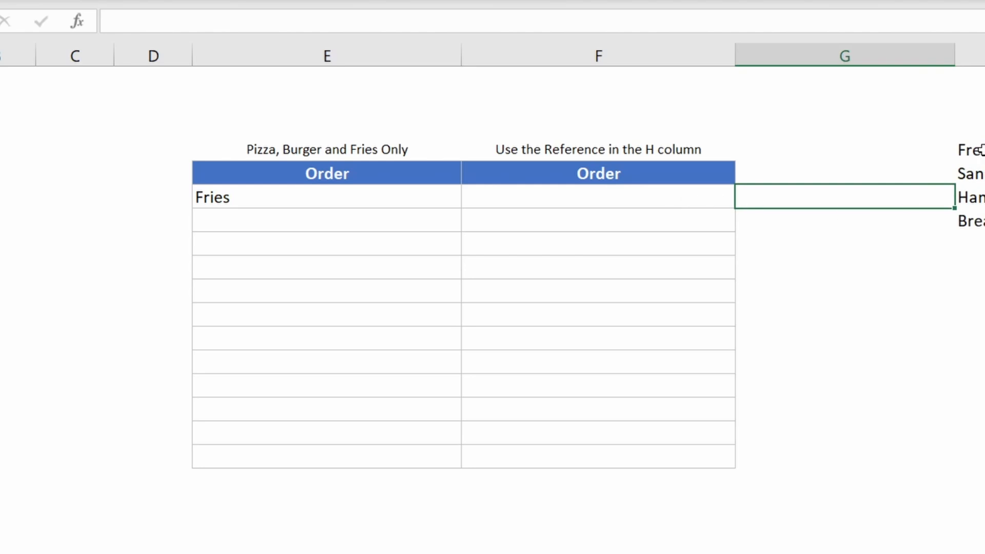
pyautogui.click(598, 204)
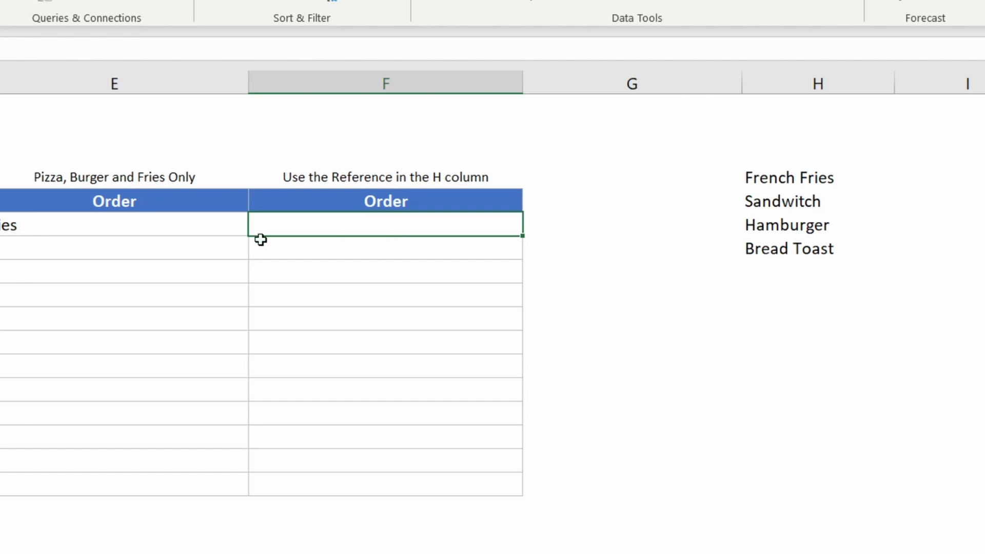
# - Give F4:F15 a List validation sourced from H4:H7 and open F4's dropdown
pyautogui.moveTo(267, 226); pyautogui.dragTo(382, 484)
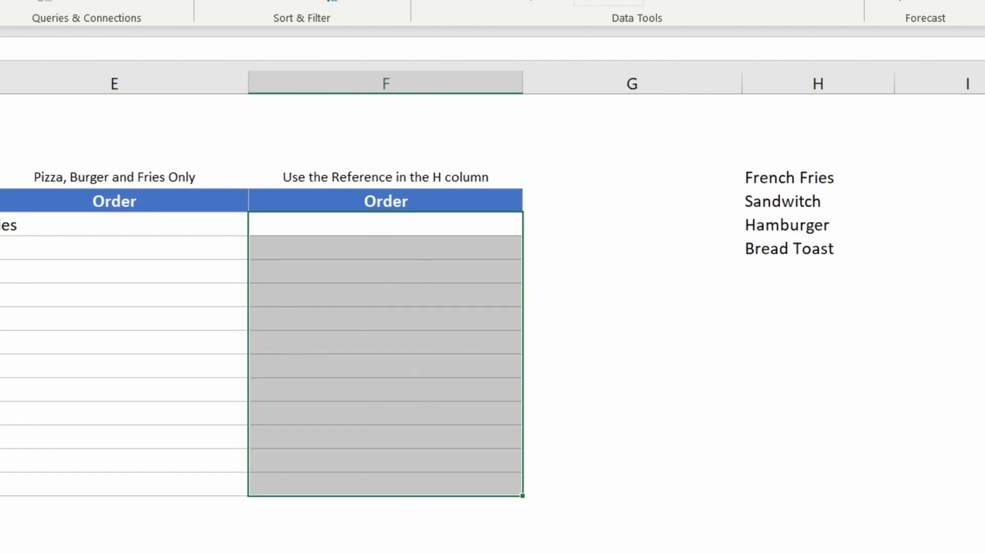
pyautogui.click(609, 2)
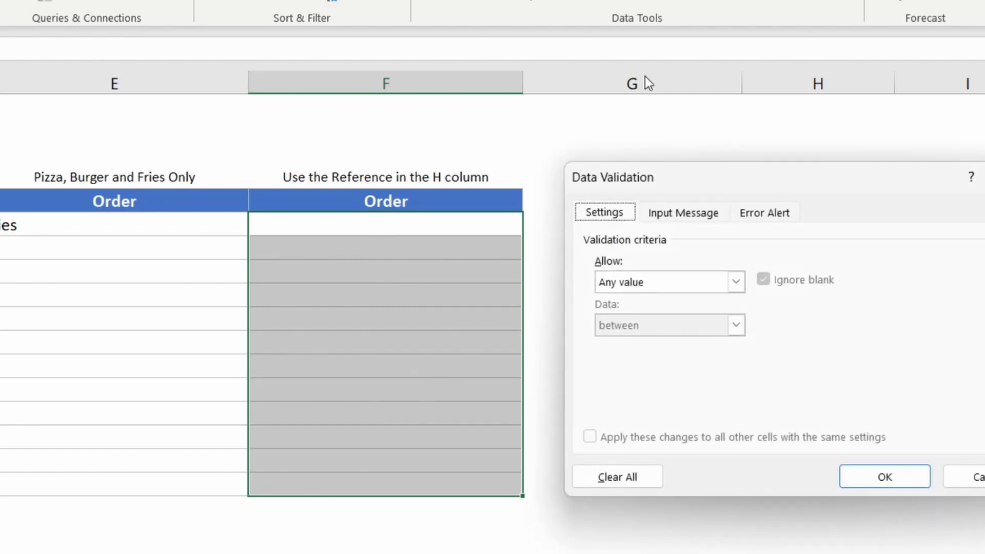
pyautogui.click(623, 292)
pyautogui.click(630, 343)
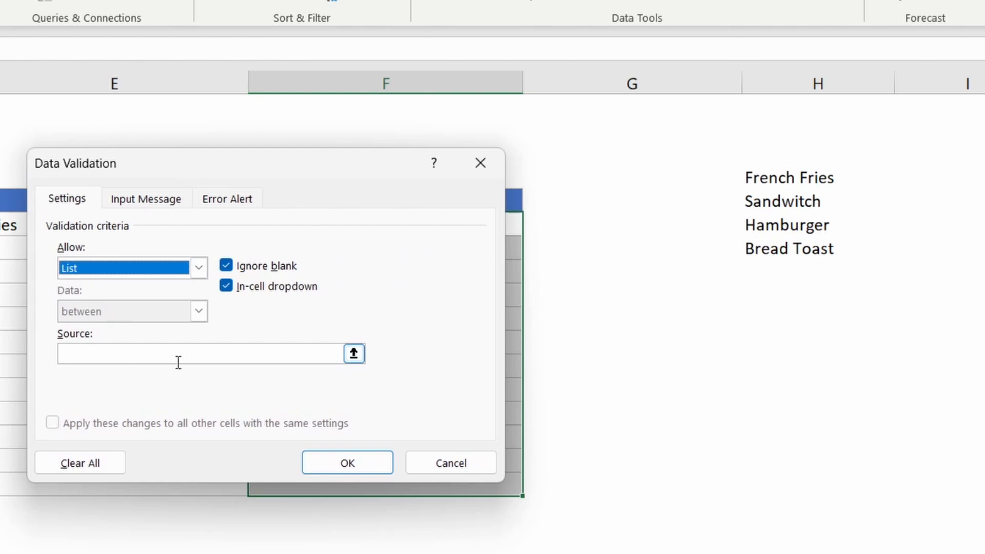
pyautogui.click(354, 356)
pyautogui.click(354, 355)
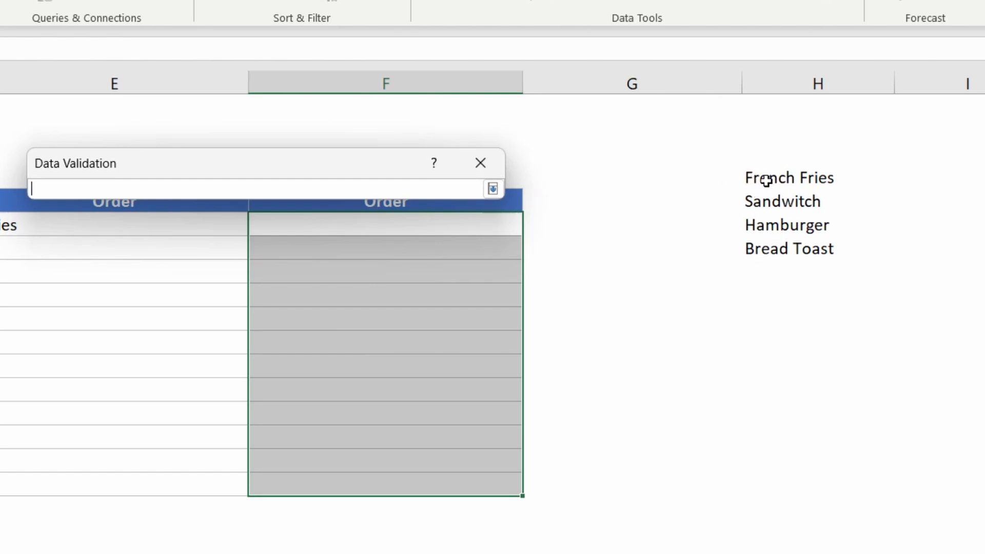
pyautogui.moveTo(766, 179); pyautogui.dragTo(763, 242)
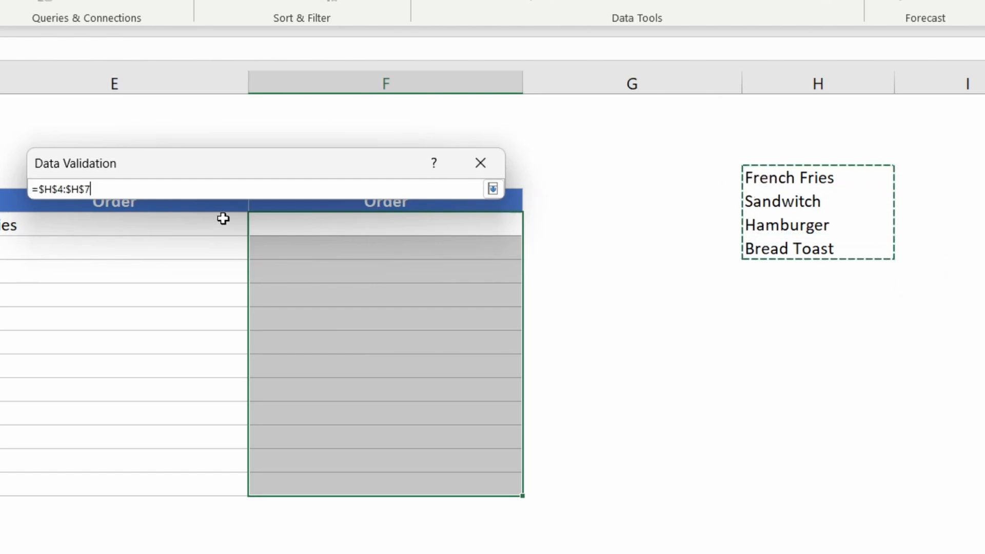
pyautogui.press('Return')
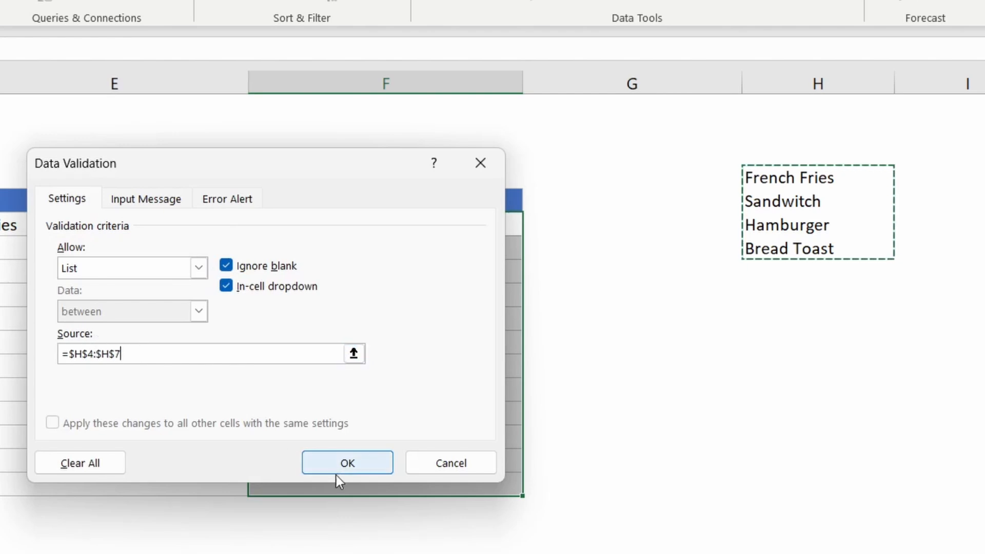
pyautogui.click(341, 463)
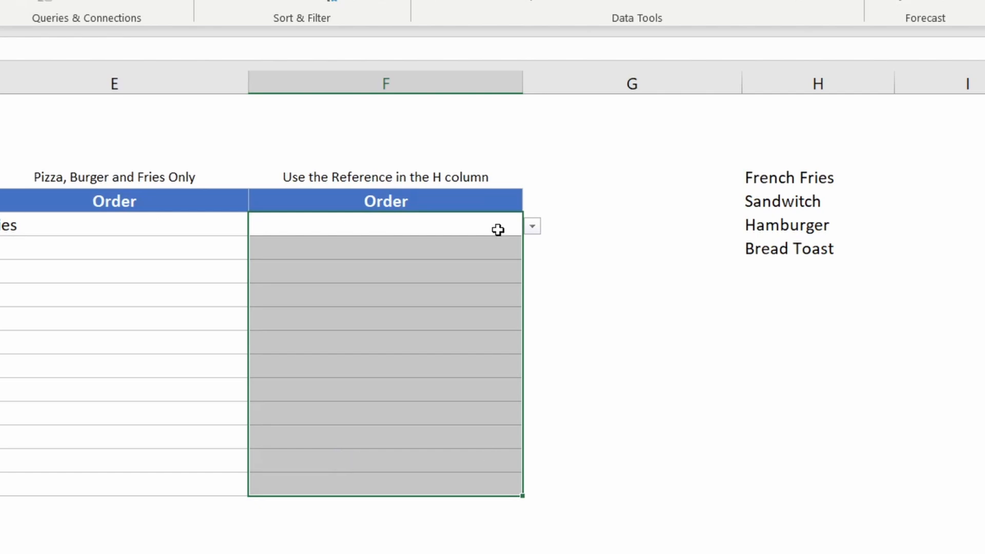
pyautogui.click(531, 226)
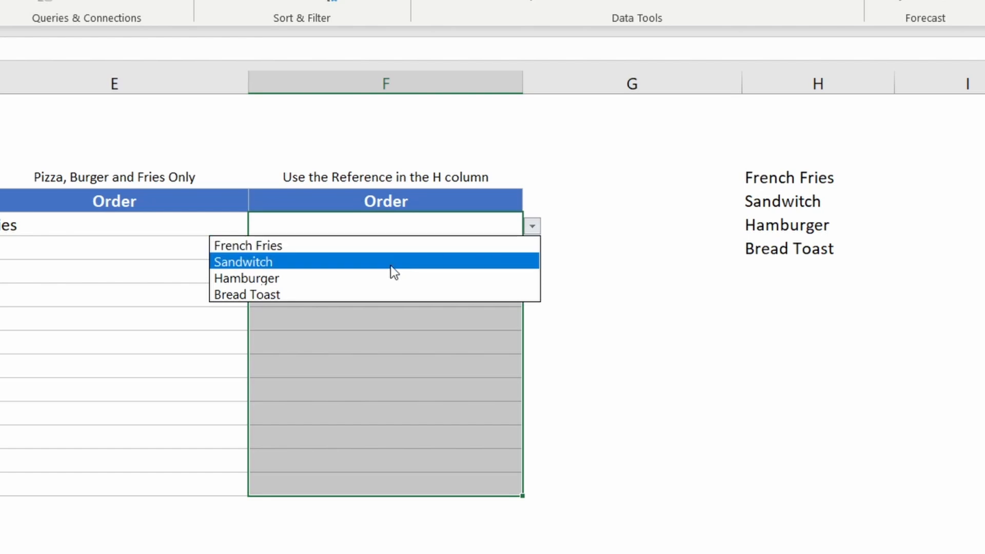